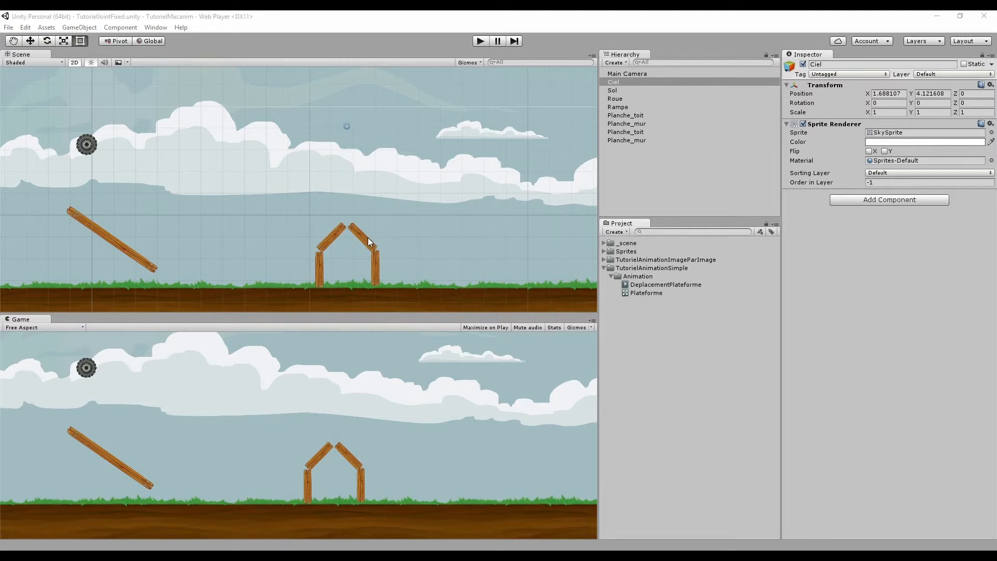
# Step: Inspect the physics components of the wheel and the left roof plank, and test-run the scene once
pyautogui.click(87, 145)
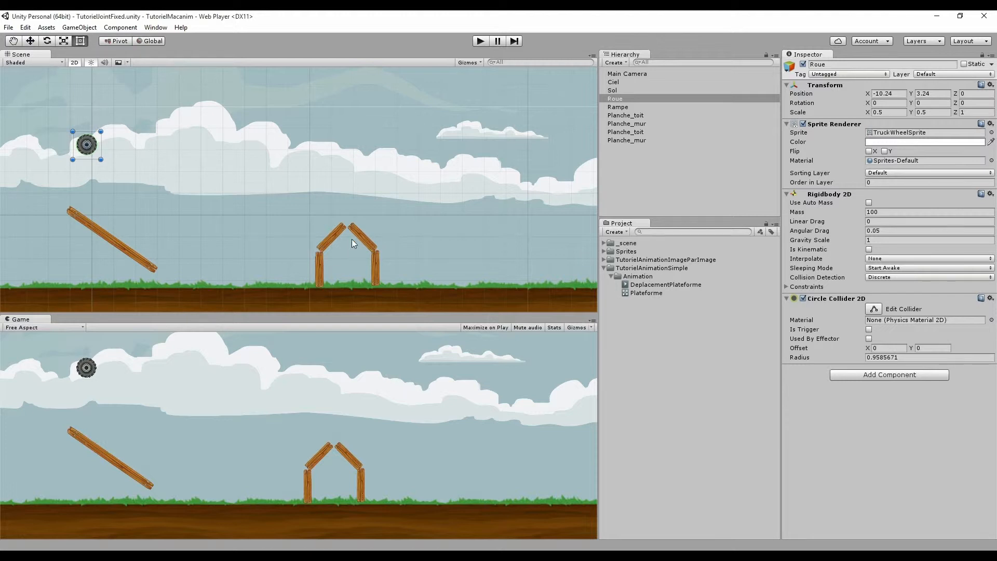
pyautogui.click(342, 228)
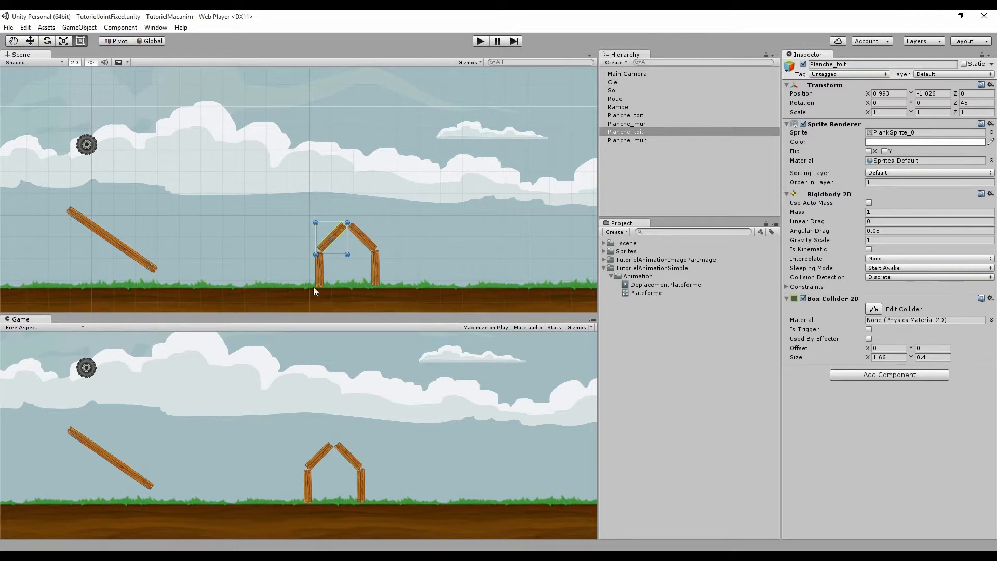
pyautogui.click(481, 42)
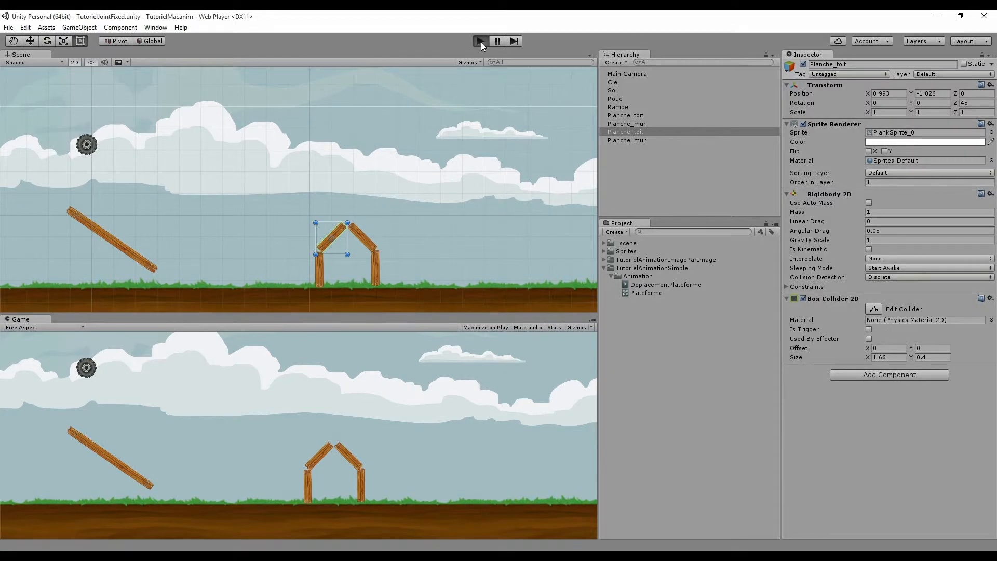
pyautogui.click(481, 42)
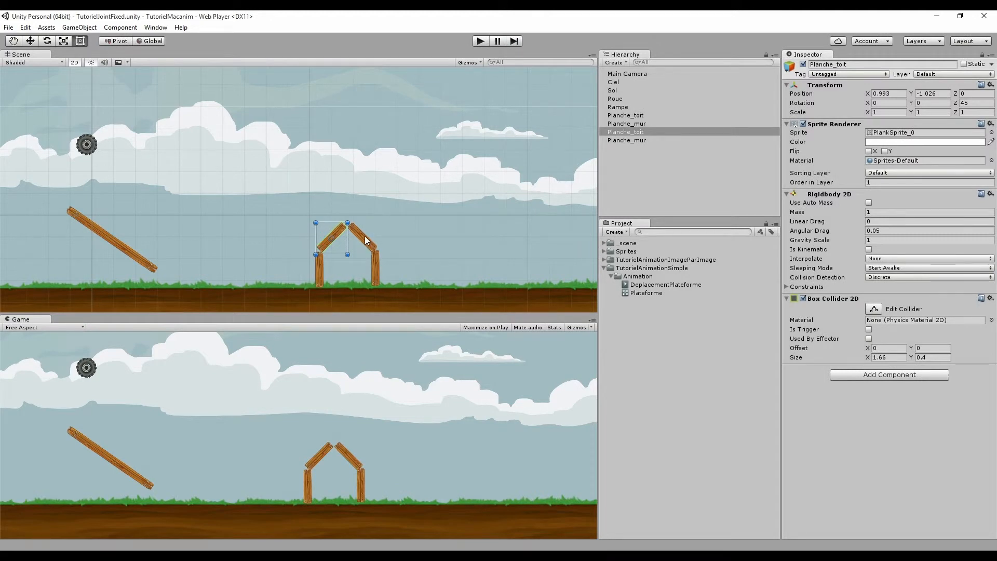
# Step: Set the Rigidbody 2D Gravity Scale to 0 on both roof planks and both wall planks of the house
pyautogui.click(374, 263)
pyautogui.click(319, 267)
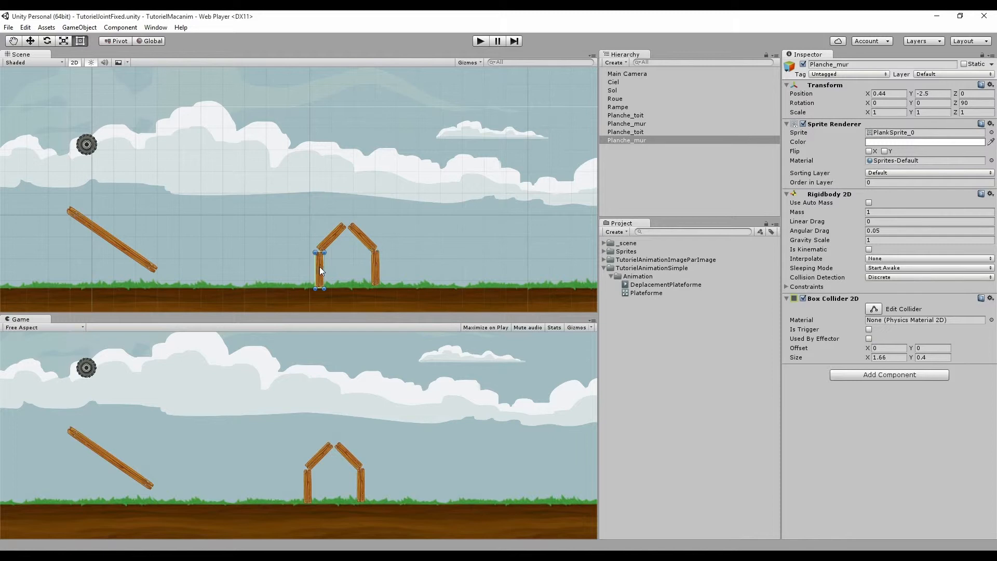
pyautogui.click(335, 237)
pyautogui.click(363, 241)
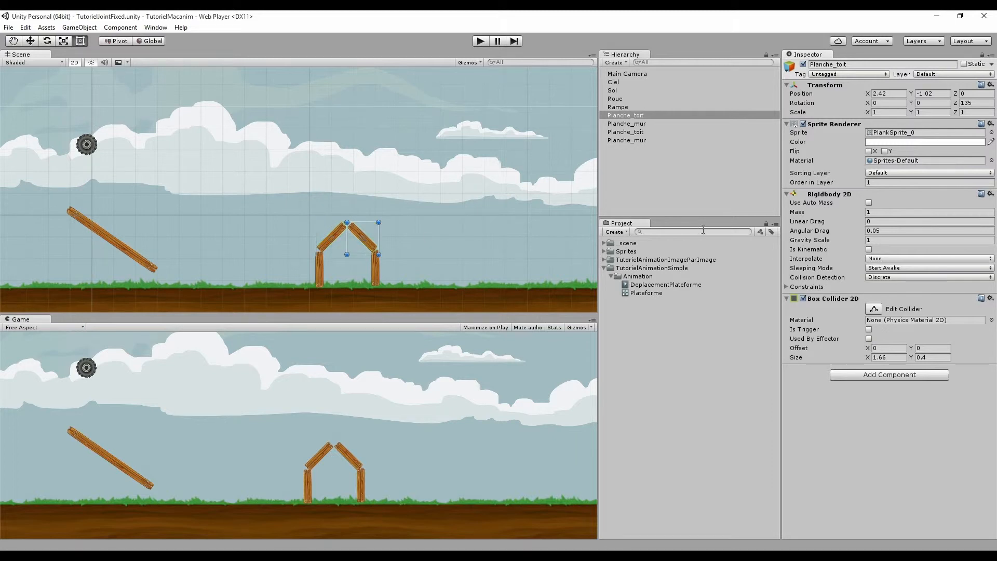
pyautogui.click(877, 240)
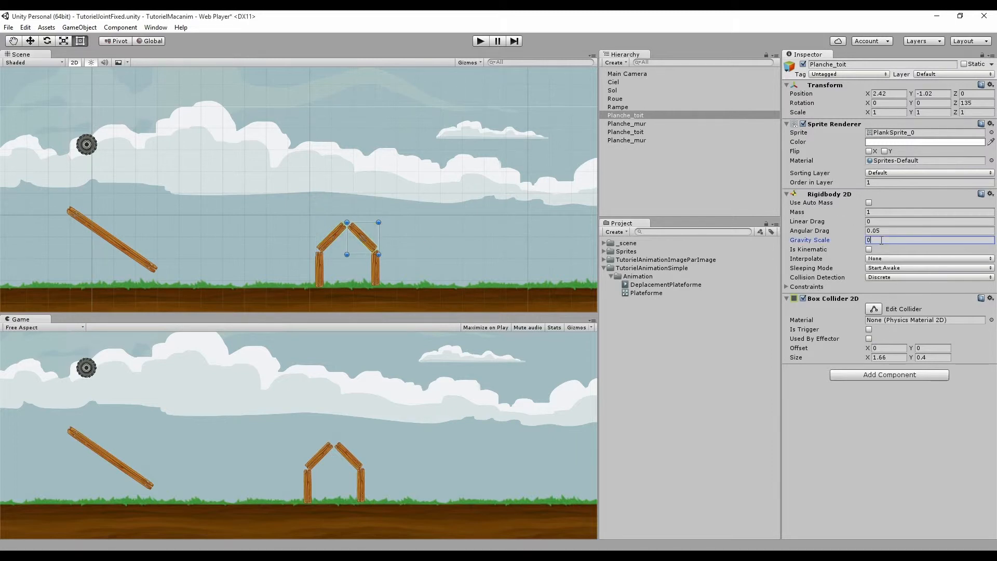
pyautogui.click(336, 234)
pyautogui.click(884, 240)
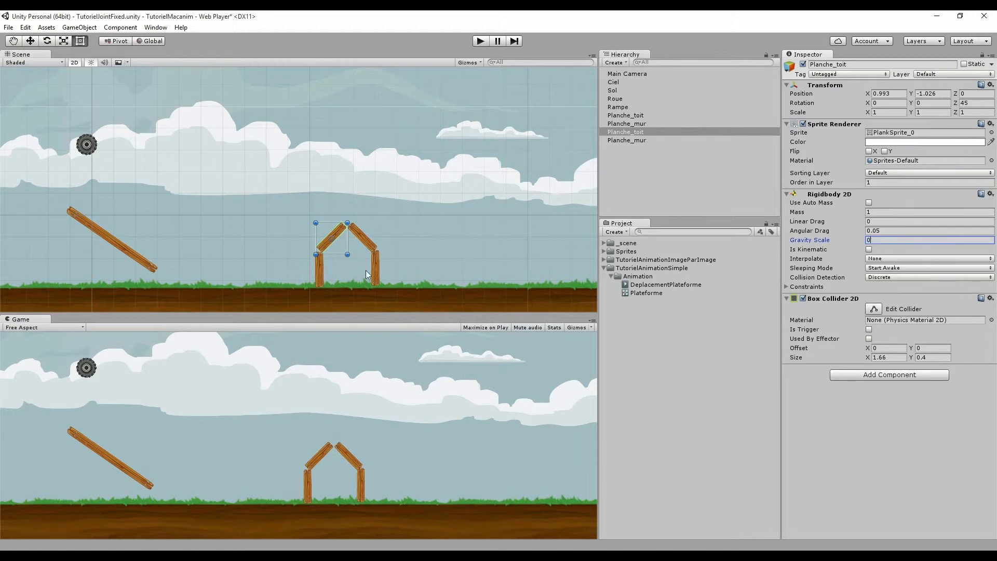
pyautogui.click(320, 269)
pyautogui.click(910, 240)
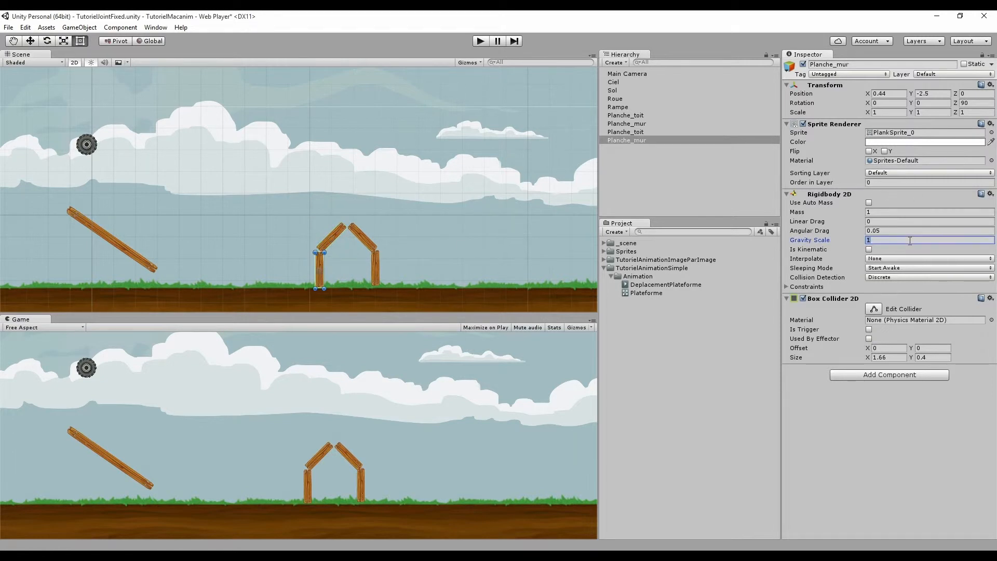
pyautogui.click(373, 268)
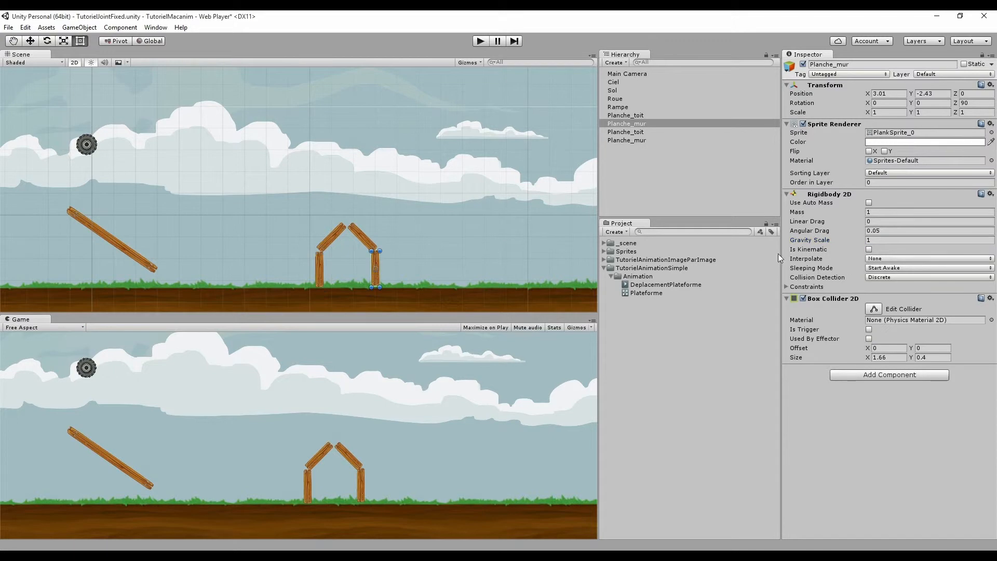
pyautogui.click(874, 241)
pyautogui.write('0')
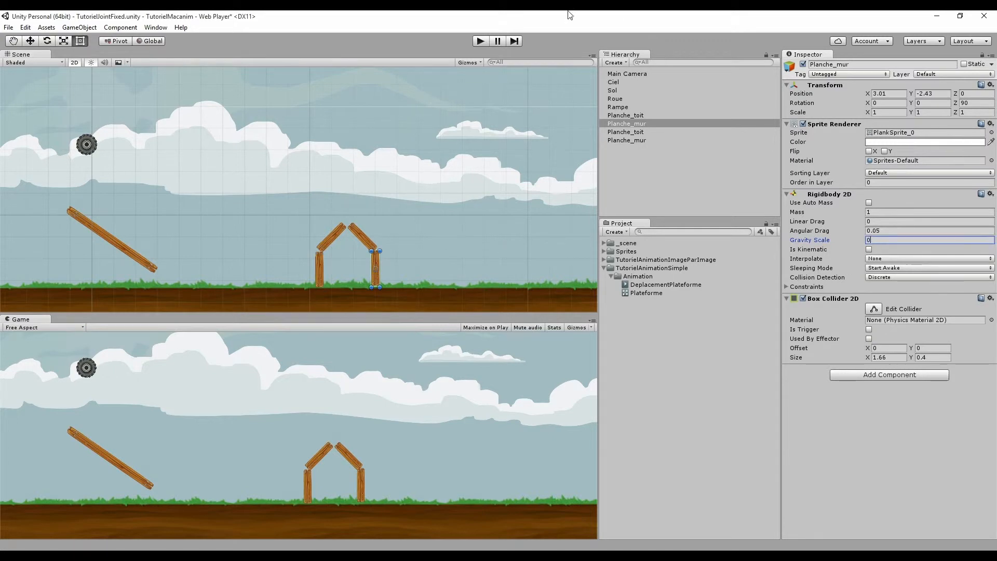
# Step: Play-test the wheel rolling down the ramp into the weightless house planks and stop the game
pyautogui.click(482, 42)
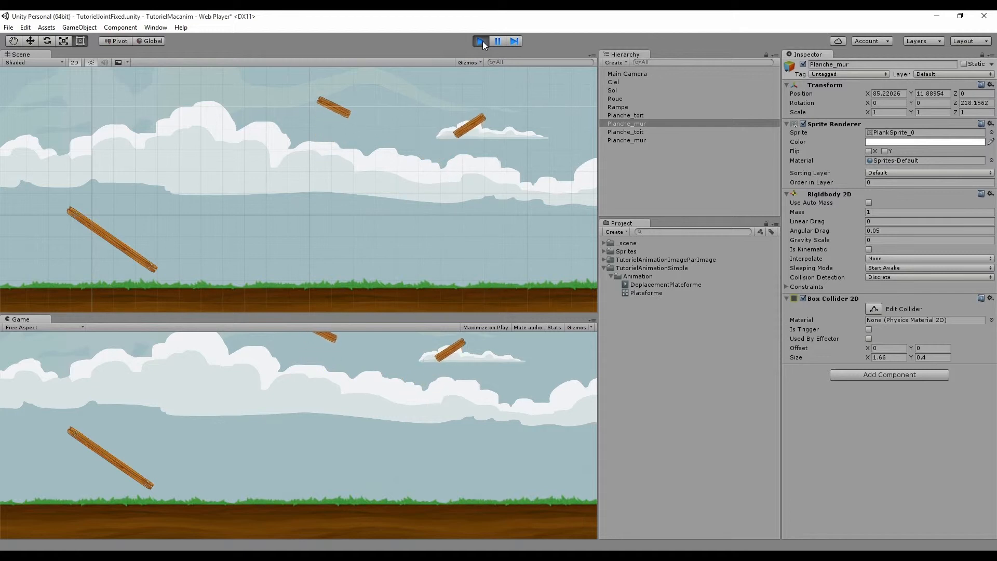
pyautogui.click(481, 41)
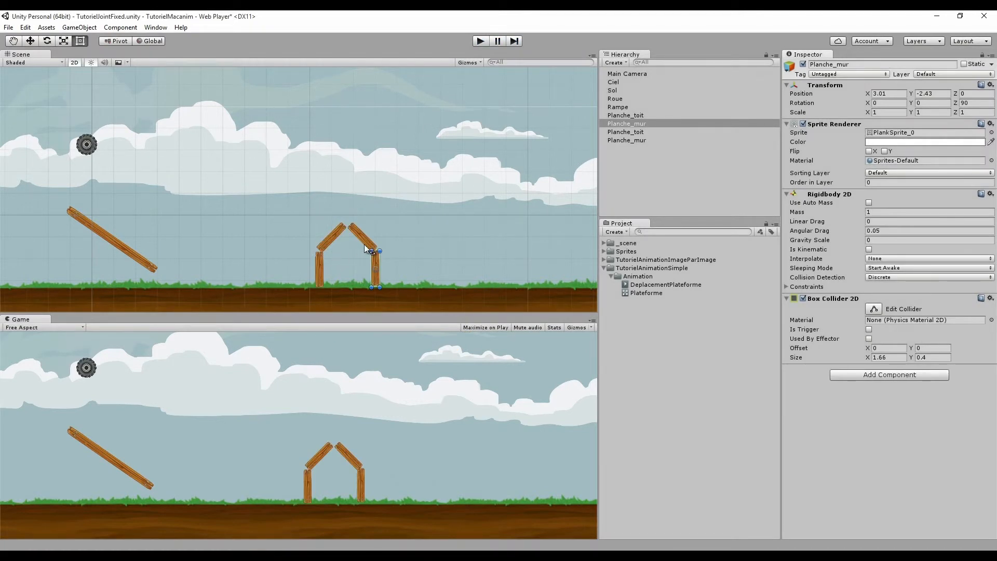
# Step: Examine the contact points between the house's wall and roof planks in a close-up of the scene
pyautogui.click(321, 260)
pyautogui.click(324, 245)
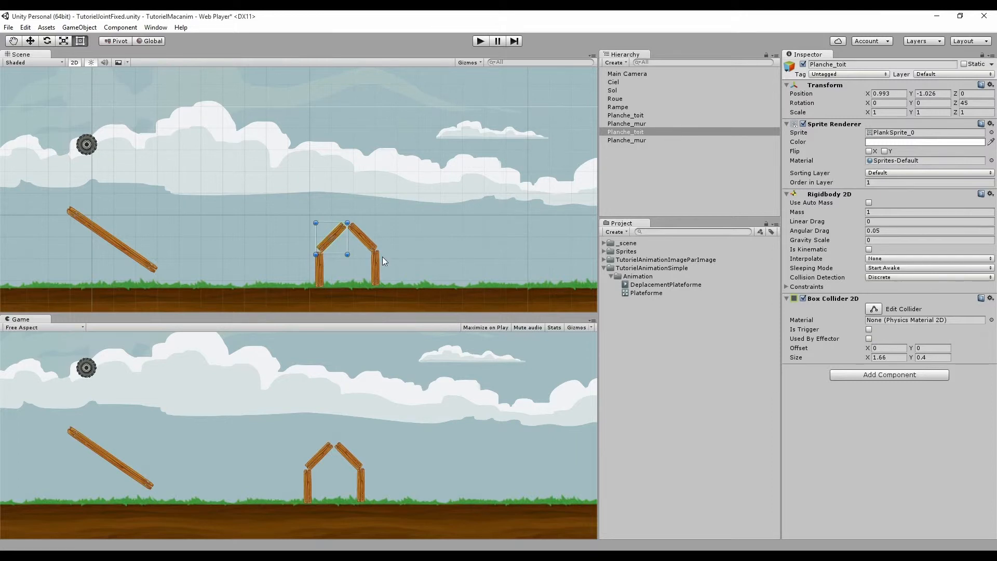
pyautogui.click(321, 272)
pyautogui.click(343, 232)
pyautogui.click(365, 243)
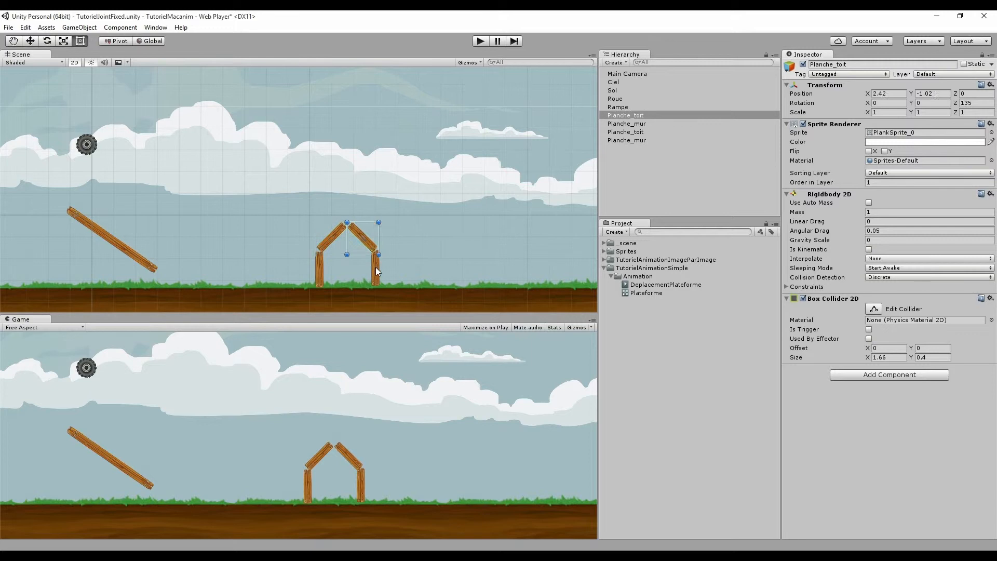
pyautogui.click(376, 267)
pyautogui.click(360, 234)
pyautogui.scroll(5, 376, 263)
pyautogui.moveTo(372, 247); pyautogui.dragTo(341, 212, button='middle')
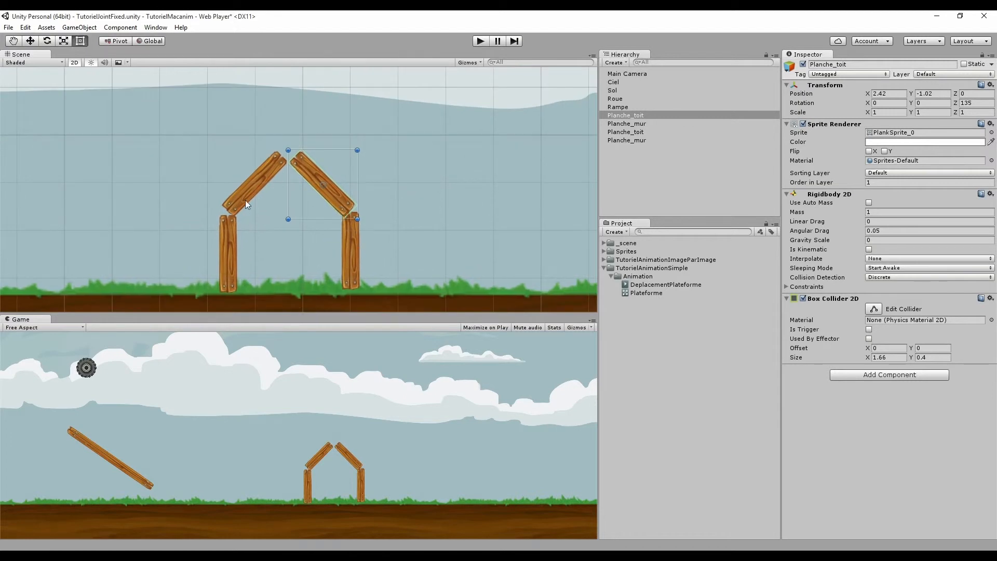
pyautogui.click(339, 196)
pyautogui.click(334, 194)
pyautogui.click(357, 264)
# Step: Add a Fixed Joint 2D component to the right roof plank and expand its settings
pyautogui.click(334, 196)
pyautogui.click(904, 376)
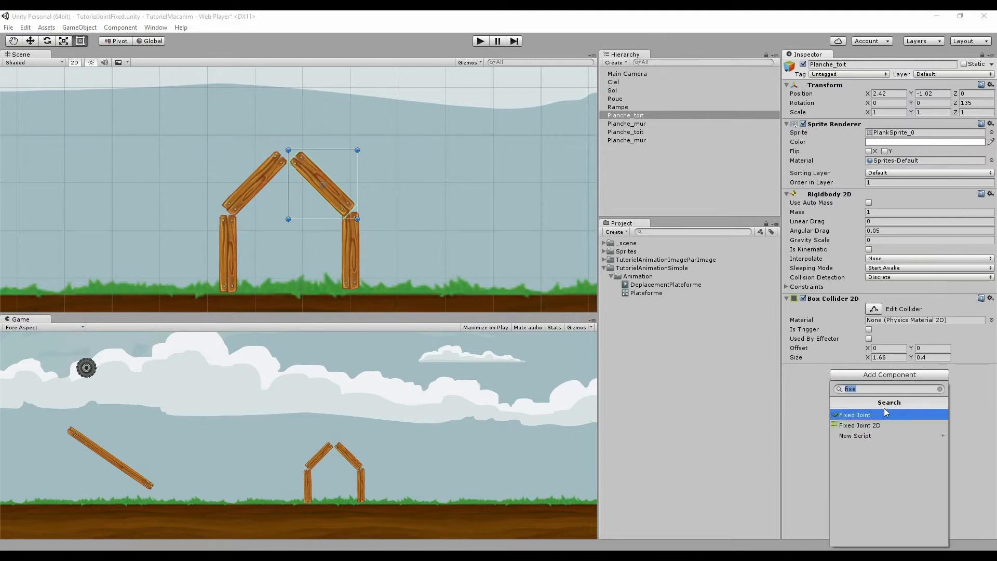
pyautogui.press('BackSpace')
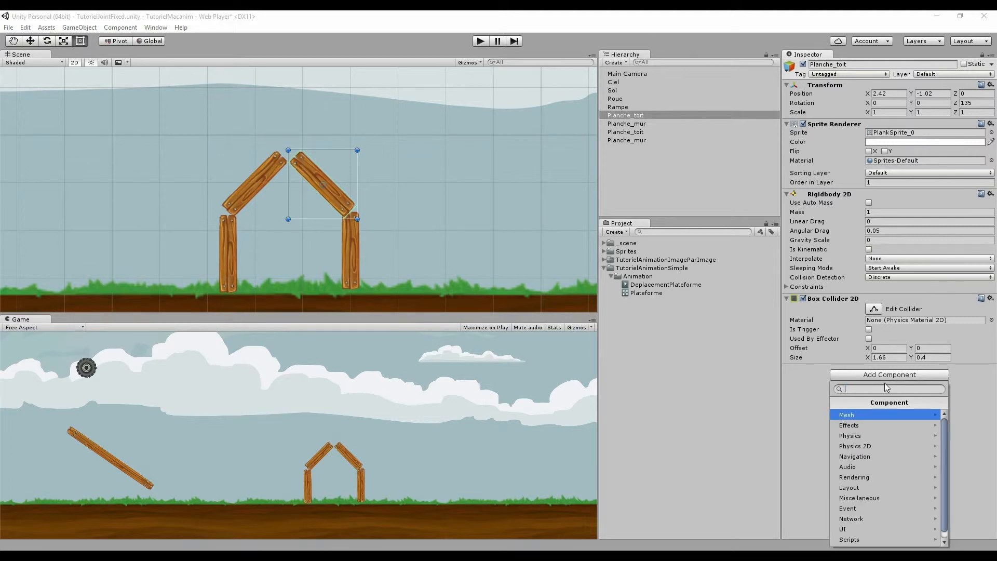
pyautogui.click(853, 446)
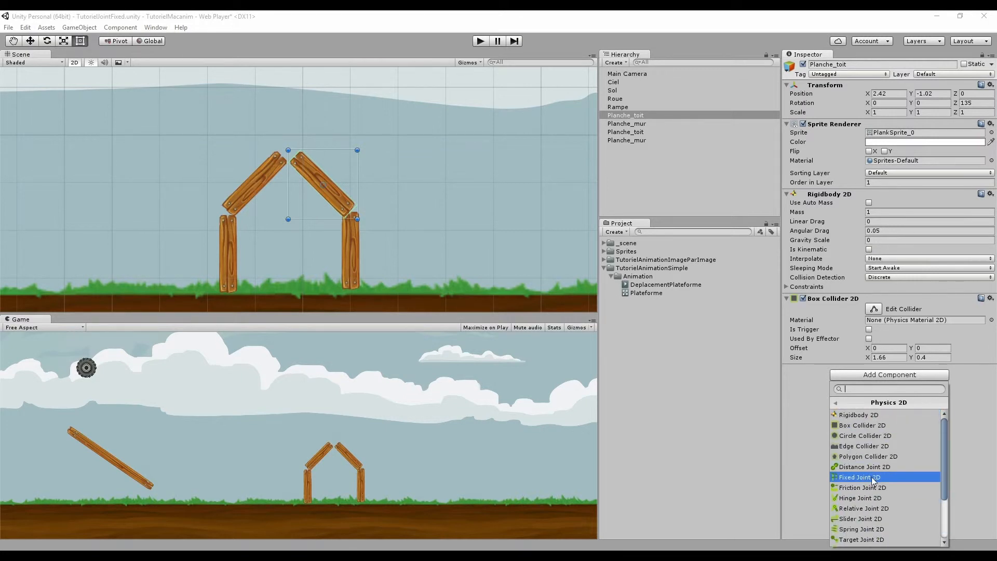
pyautogui.write('fixed')
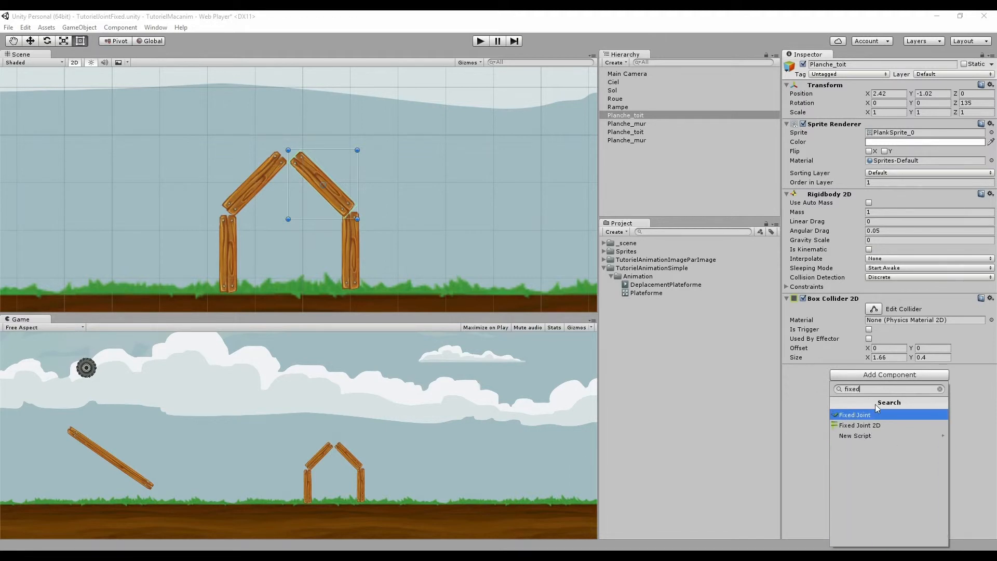
pyautogui.click(857, 424)
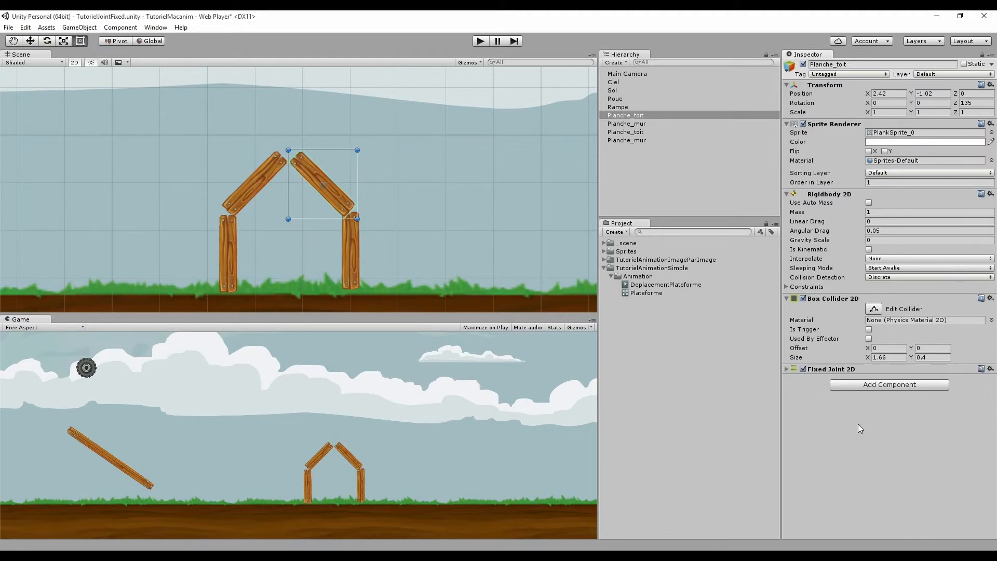
pyautogui.click(786, 369)
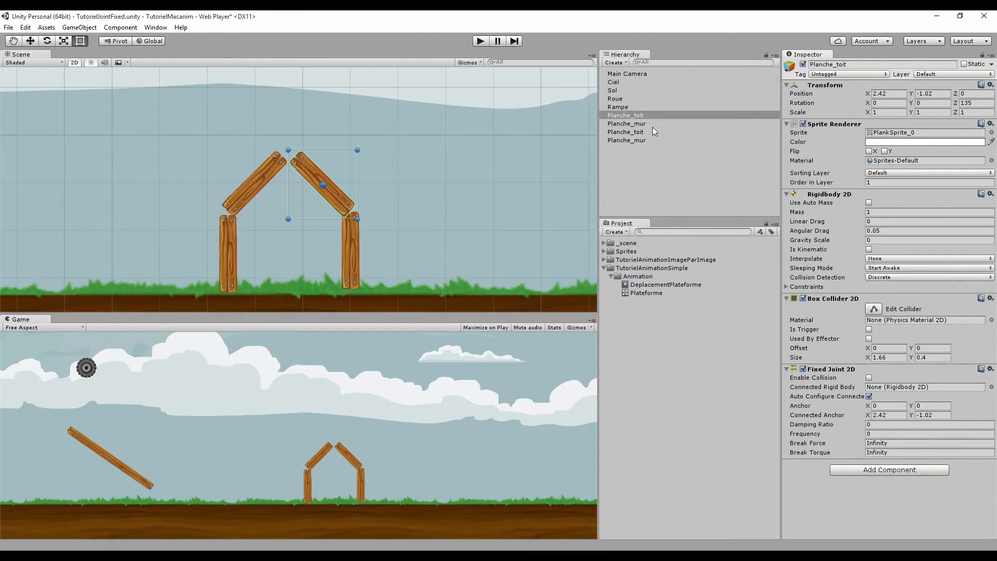
# Step: Assign the right wall plank, Planche_mur, as the Connected Rigid Body of the right roof plank's fixed joint
pyautogui.click(355, 241)
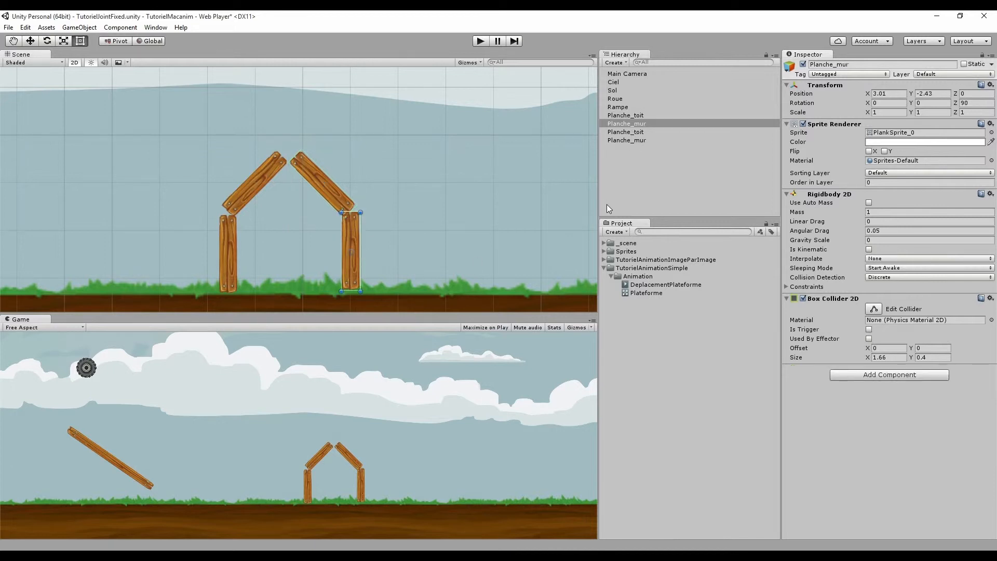
pyautogui.click(327, 193)
pyautogui.moveTo(620, 126); pyautogui.dragTo(899, 387)
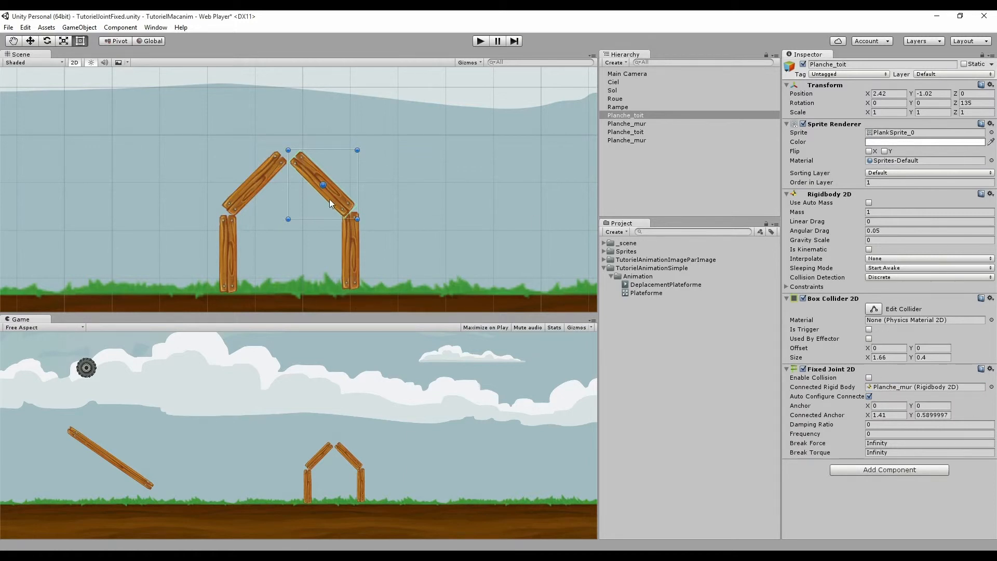
# Step: Run the scene, pause it after the wheel's impact, and try moving the jointed wall and roof planks apart
pyautogui.click(478, 42)
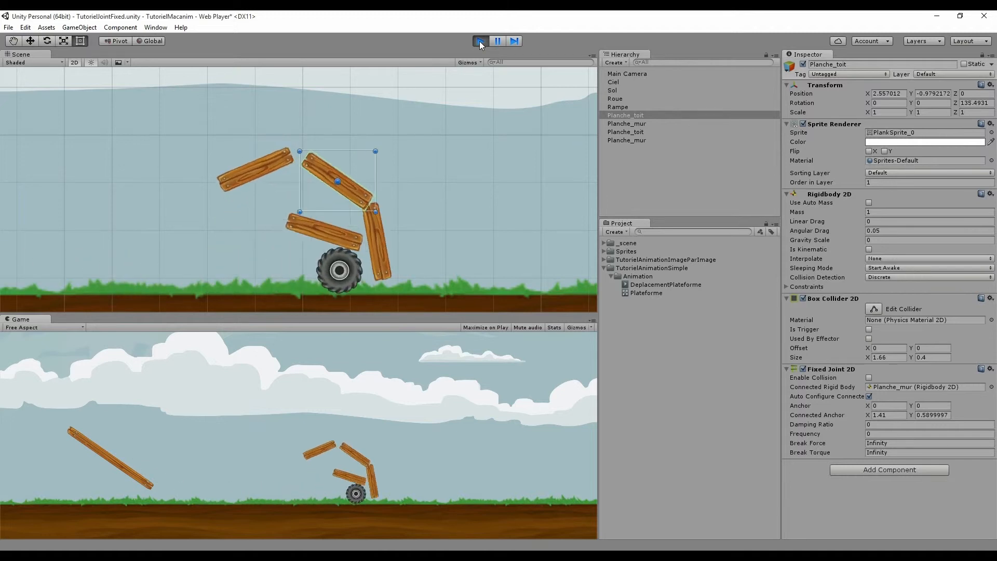
pyautogui.click(497, 41)
pyautogui.click(575, 86)
pyautogui.moveTo(580, 77); pyautogui.dragTo(503, 98)
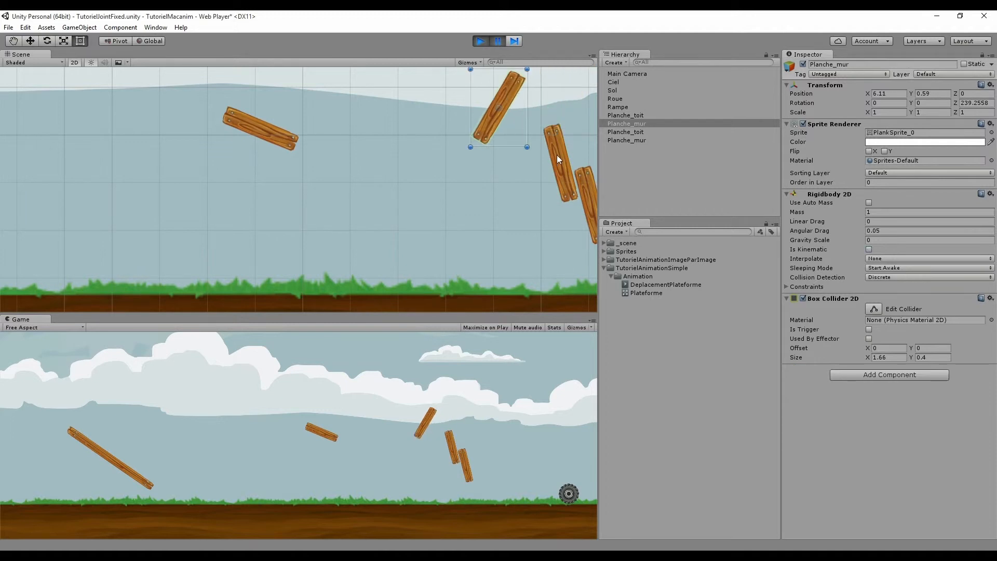
pyautogui.hotkey('ctrl', 'z')
pyautogui.click(556, 155)
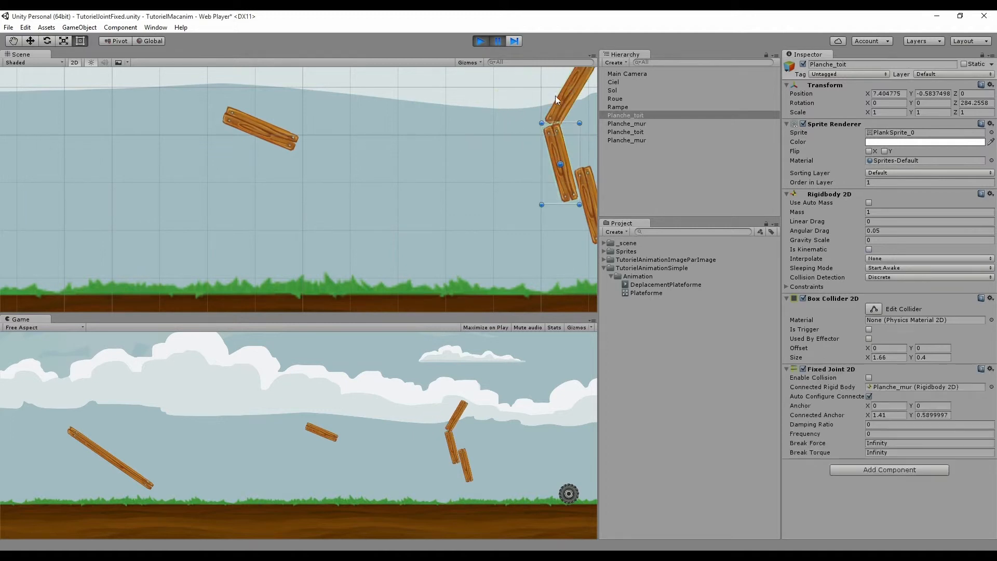
pyautogui.moveTo(563, 164); pyautogui.dragTo(477, 196)
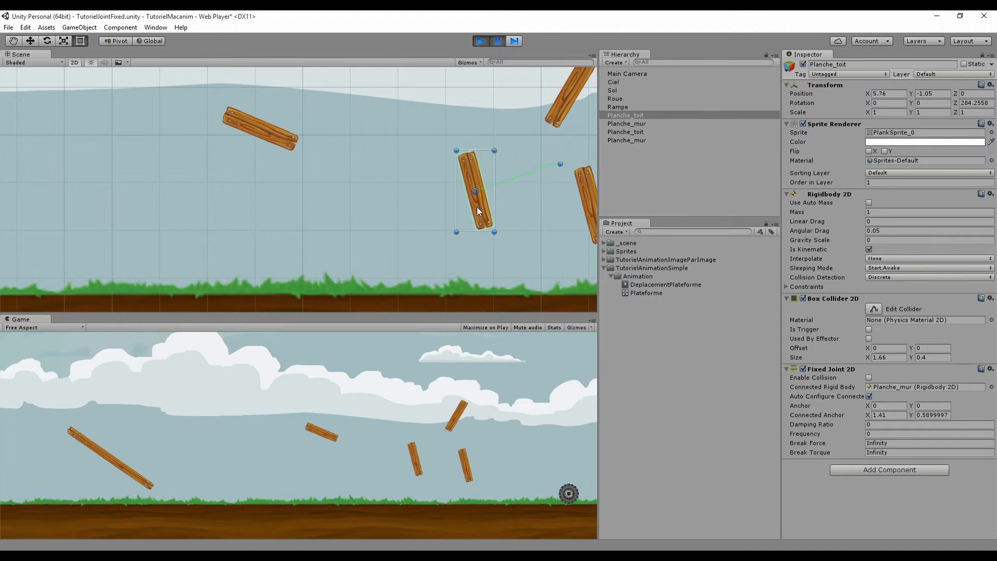
# Step: Resume the paused game to watch the jointed planks, and stop the test run
pyautogui.click(511, 41)
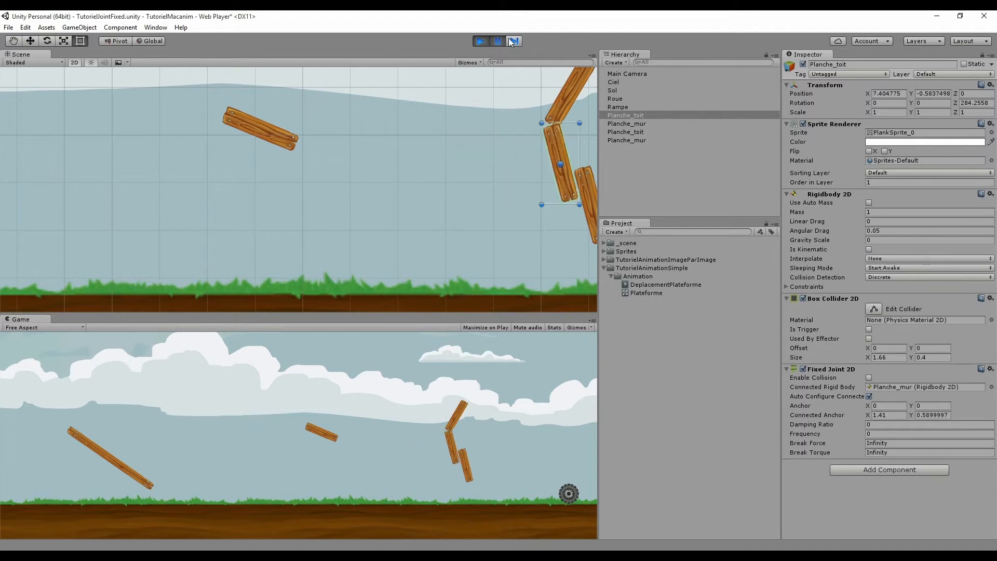
pyautogui.click(497, 42)
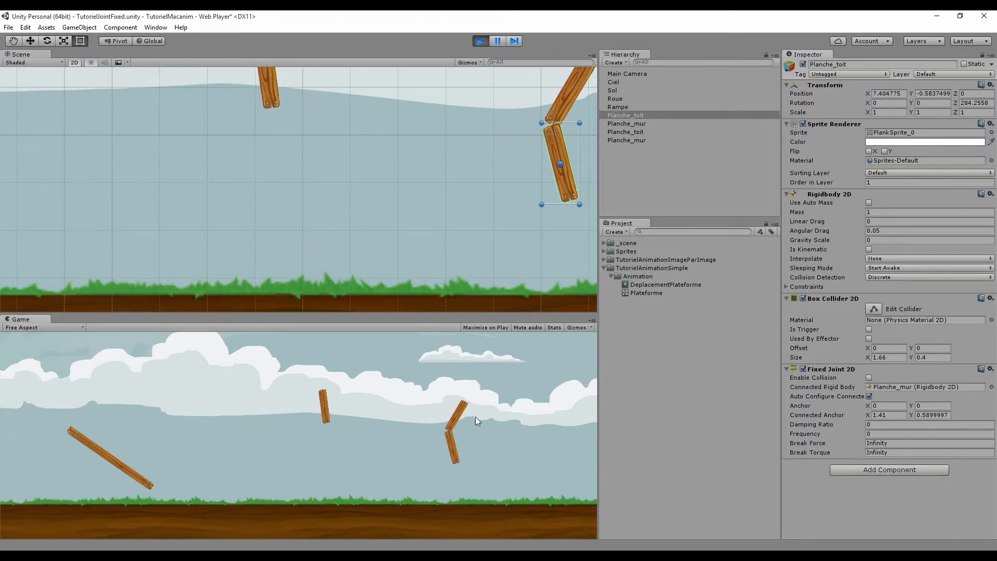
pyautogui.click(480, 41)
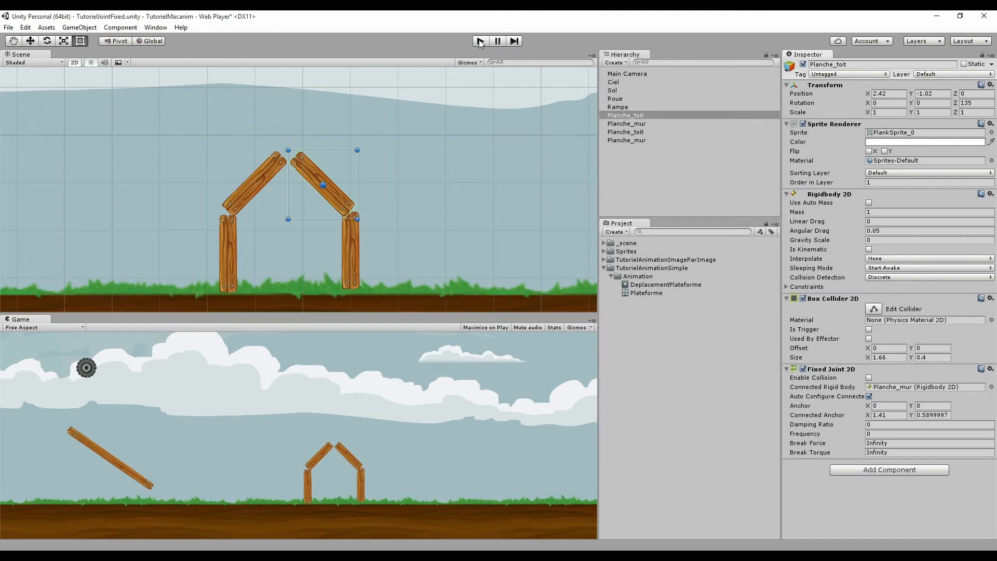
# Step: Disable automatic connected-anchor configuration on the right roof plank's joint and place the connected anchor on the wall's upper inner corner, about 0.83, 0.2
pyautogui.click(340, 203)
pyautogui.click(350, 234)
pyautogui.click(333, 191)
pyautogui.click(869, 397)
pyautogui.moveTo(328, 190); pyautogui.dragTo(341, 212)
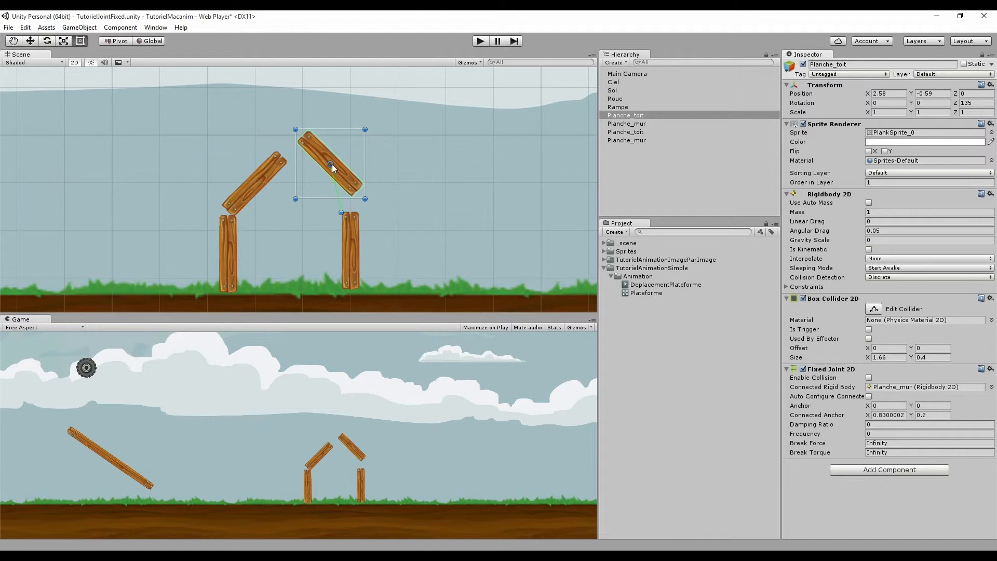
# Step: Place the joint's anchor on the right roof plank's lower inner corner, about -0.83, 0.2, and reposition the plank at 2.36, -0.89 against the wall
pyautogui.moveTo(341, 213)
pyautogui.mouseDown()
pyautogui.moveTo(332, 175)
pyautogui.moveTo(352, 202)
pyautogui.moveTo(341, 213)
pyautogui.moveTo(350, 271)
pyautogui.moveTo(354, 241)
pyautogui.moveTo(344, 258)
pyautogui.moveTo(361, 260)
pyautogui.moveTo(345, 218)
pyautogui.mouseUp()
pyautogui.moveTo(330, 165); pyautogui.dragTo(333, 200)
pyautogui.press('t')
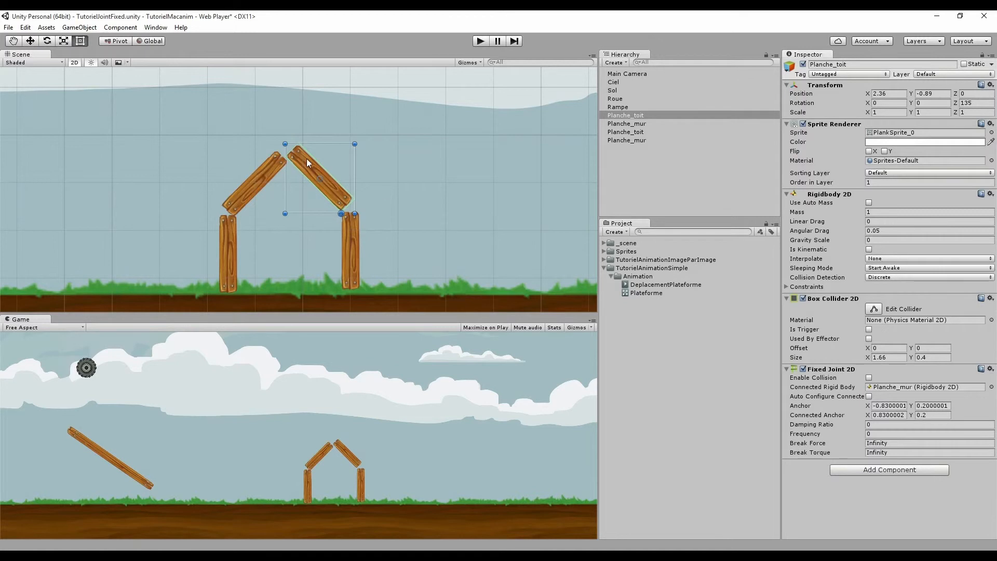
# Step: Add a Fixed Joint 2D component to the left roof plank
pyautogui.click(266, 172)
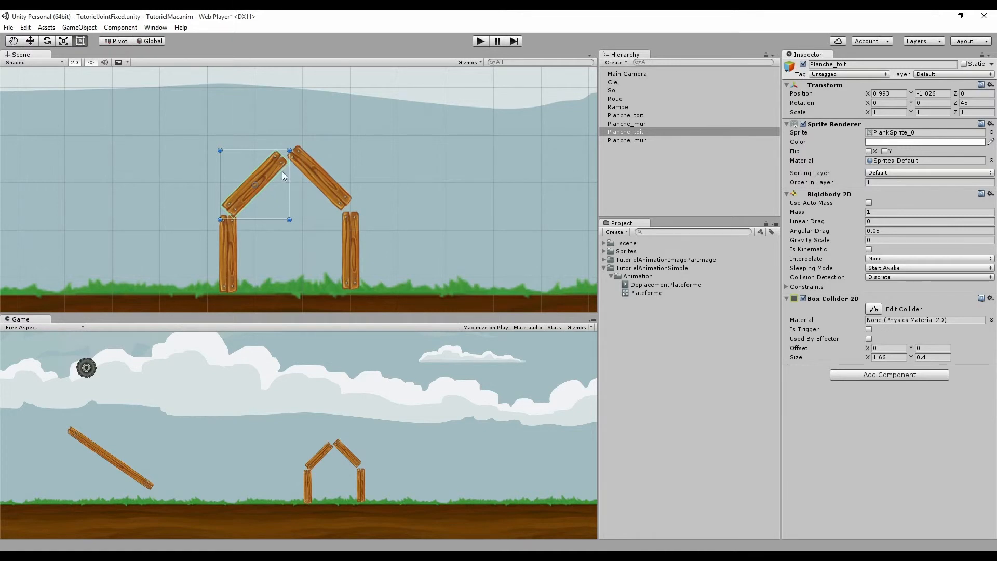
pyautogui.click(873, 375)
pyautogui.click(879, 425)
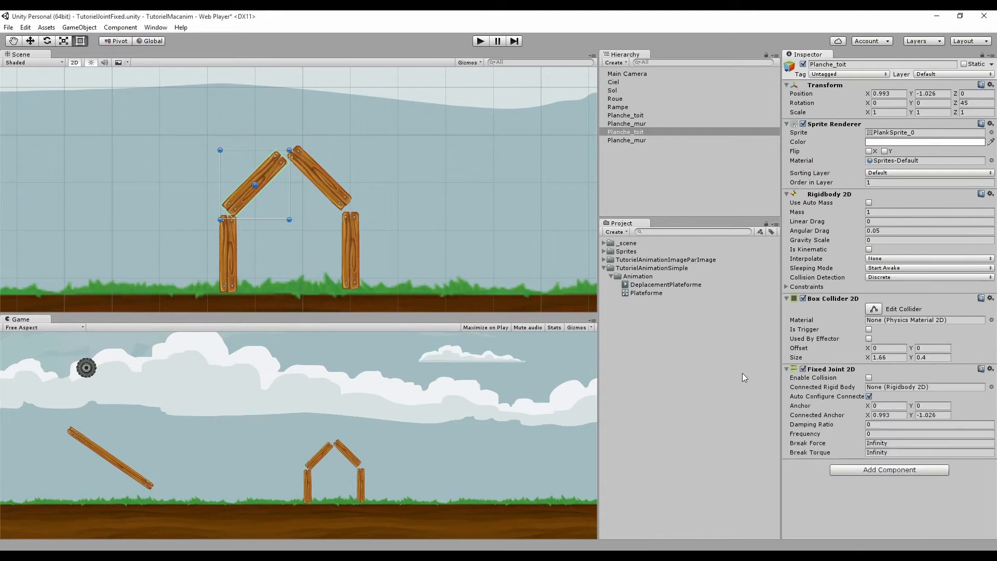
# Step: Reposition the left roof plank at 0.95, -0.92 and connect its joint to the right roof plank with automatic connected-anchor configuration disabled
pyautogui.moveTo(276, 163); pyautogui.dragTo(272, 157)
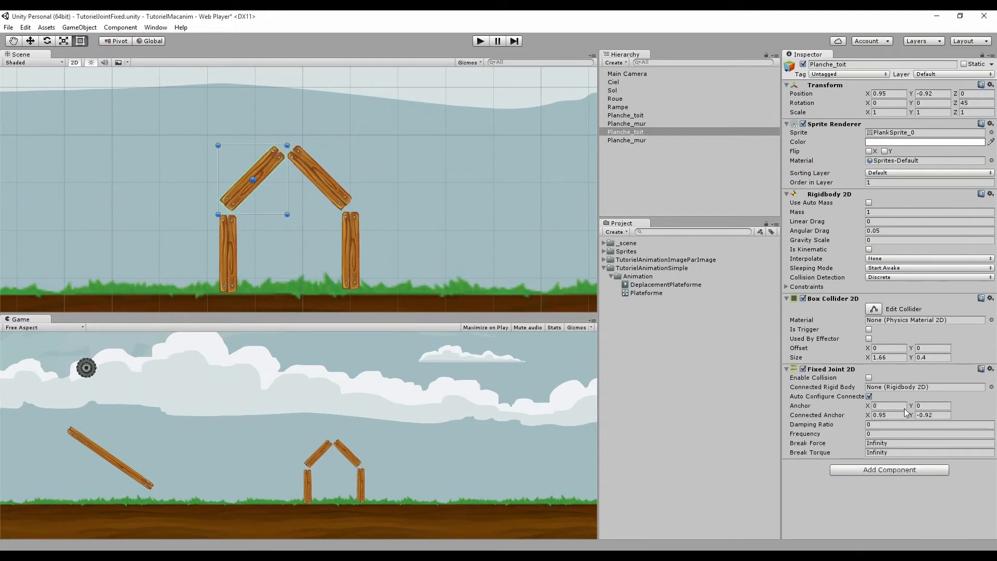
pyautogui.click(869, 396)
pyautogui.moveTo(638, 115); pyautogui.dragTo(916, 390)
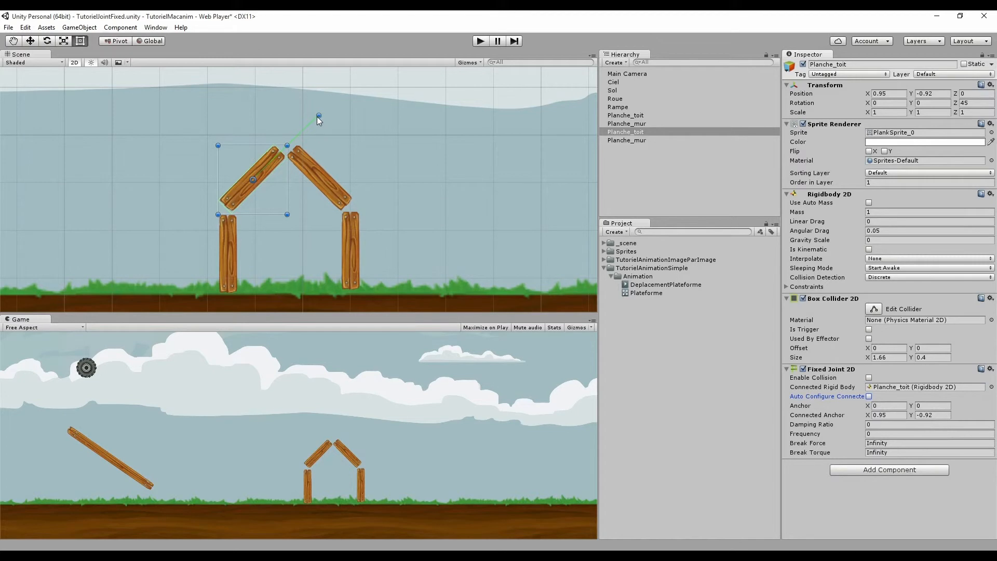
# Step: Place the joint's connected anchor at the right roof plank's peak corner, about 0.83, 0.2, and its anchor near the left plank's upper end, about 0.82, -0.15
pyautogui.moveTo(318, 116); pyautogui.dragTo(284, 161)
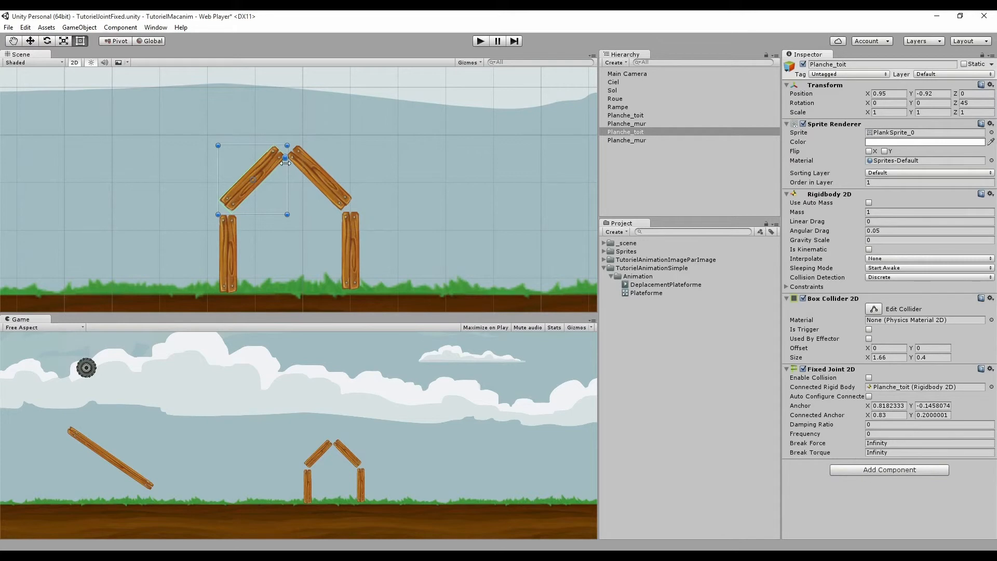
pyautogui.hotkey('ctrl', 'z')
pyautogui.hotkey('ctrl', 'z')
pyautogui.moveTo(319, 116); pyautogui.dragTo(291, 155)
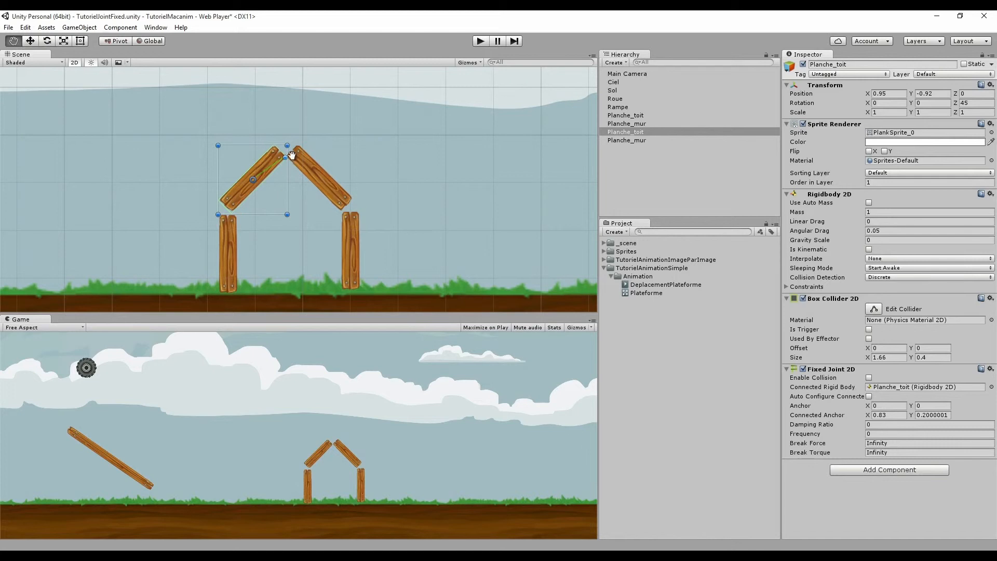
pyautogui.moveTo(253, 179); pyautogui.dragTo(286, 158)
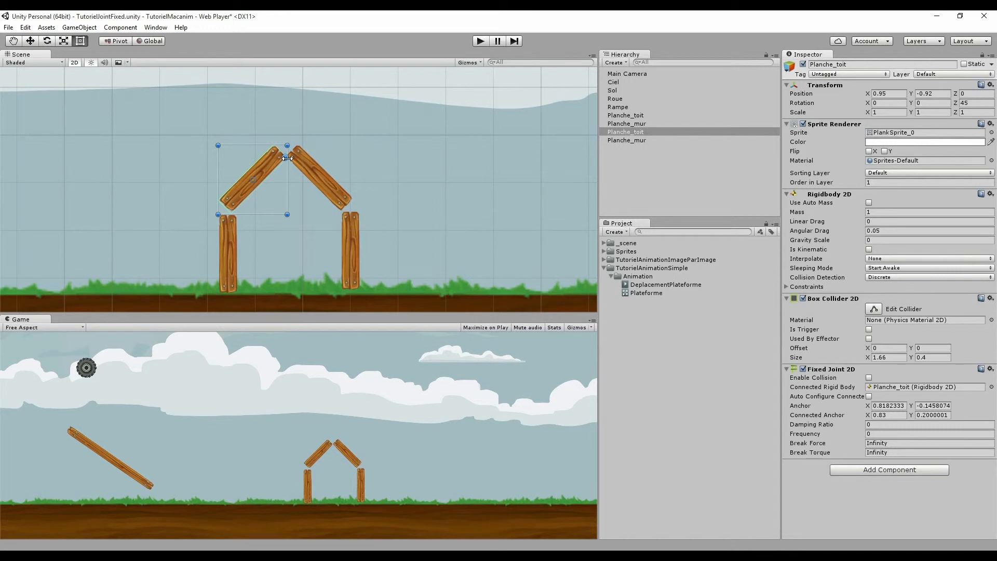
# Step: Run the scene to test the joint between the two roof planks, and stop the test run
pyautogui.click(484, 42)
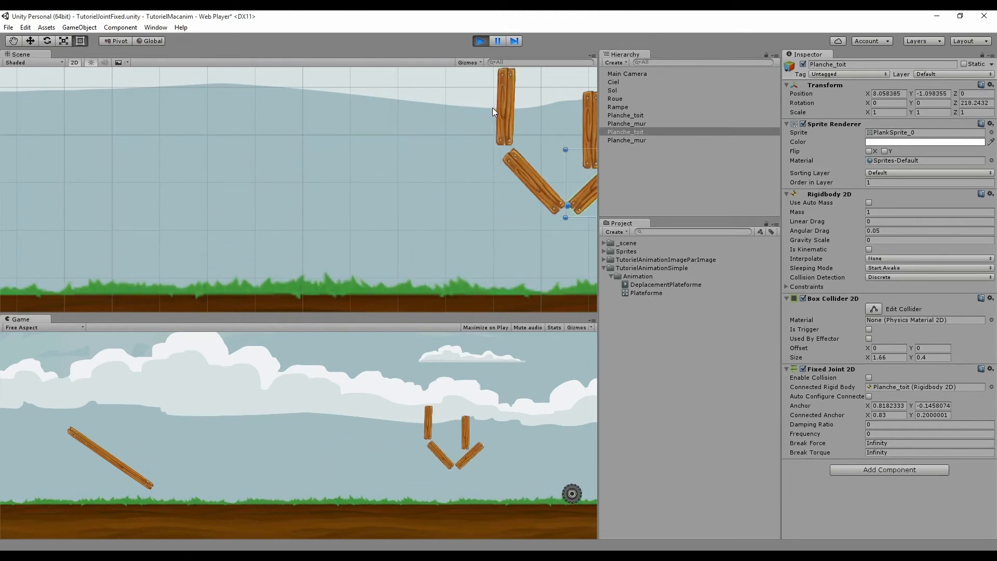
pyautogui.click(480, 41)
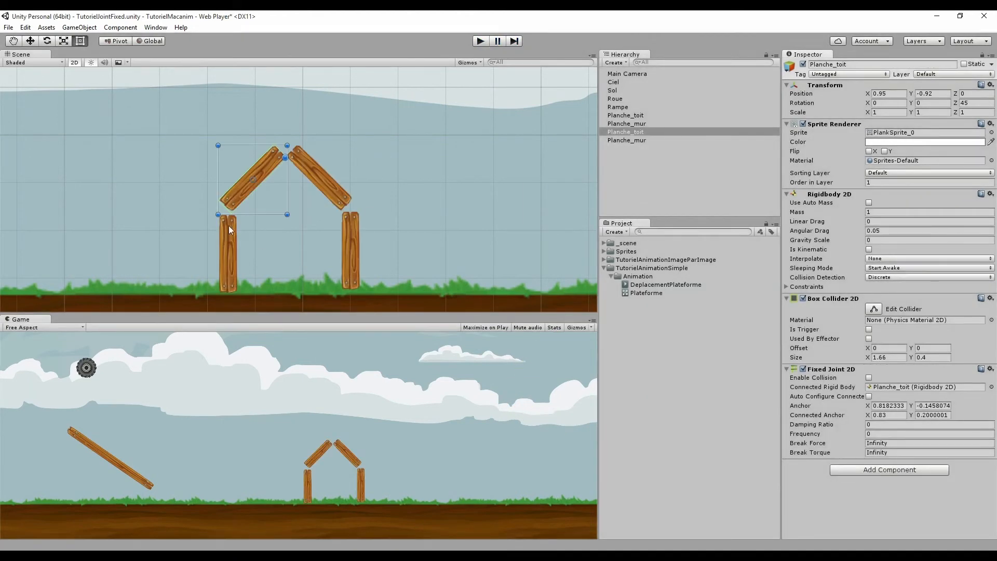
# Step: Add a Fixed Joint 2D component to the left wall plank
pyautogui.click(229, 242)
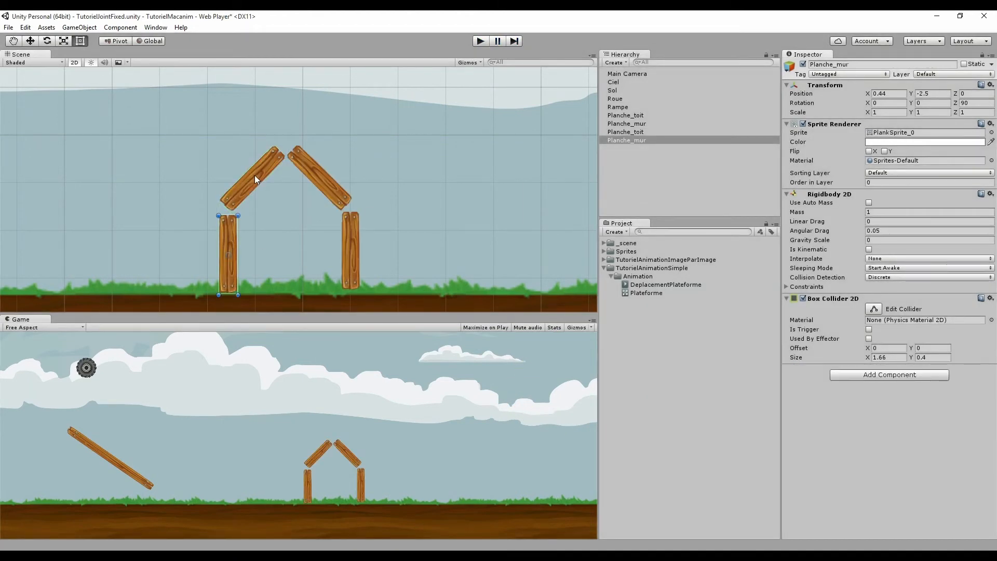
pyautogui.click(255, 176)
pyautogui.click(229, 234)
pyautogui.click(874, 375)
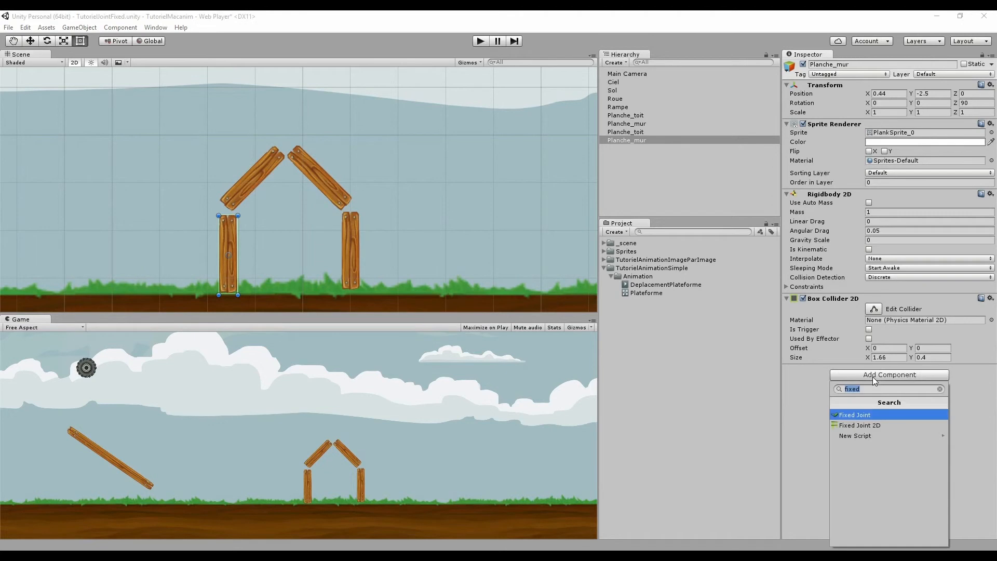
pyautogui.click(879, 418)
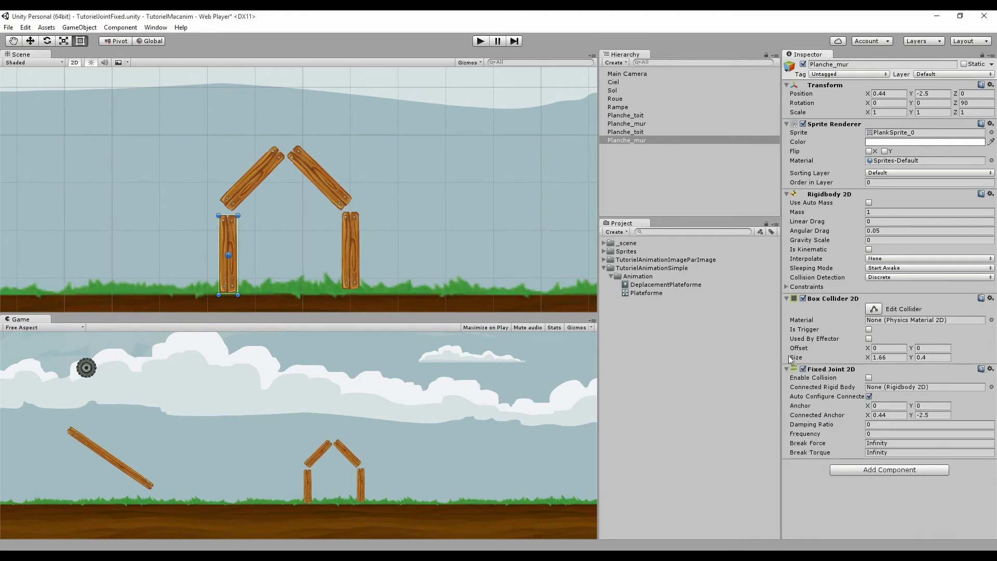
# Step: Connect the left wall's joint to the left roof plank and disable its automatic connected-anchor configuration
pyautogui.click(627, 132)
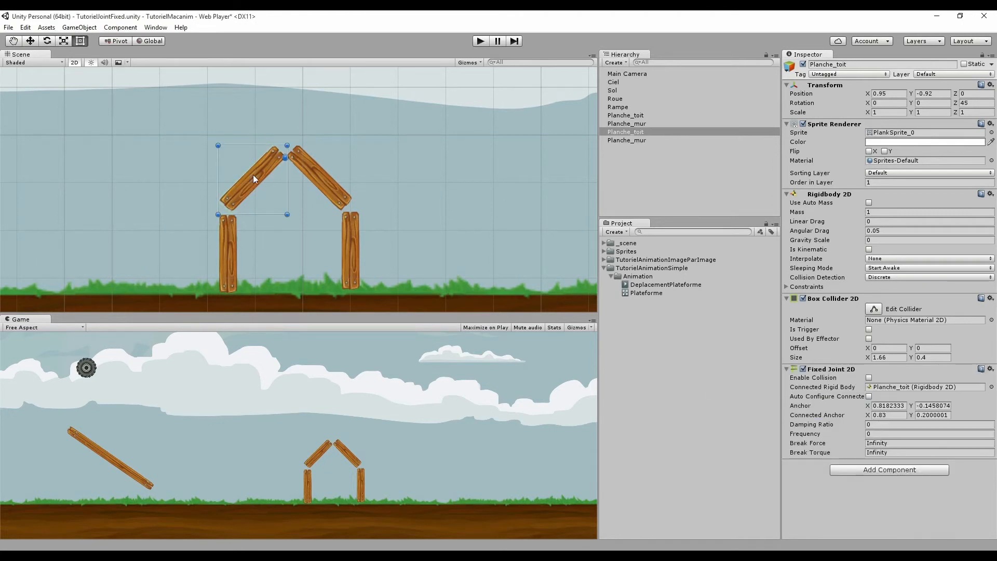
pyautogui.click(627, 140)
pyautogui.moveTo(627, 132); pyautogui.dragTo(914, 388)
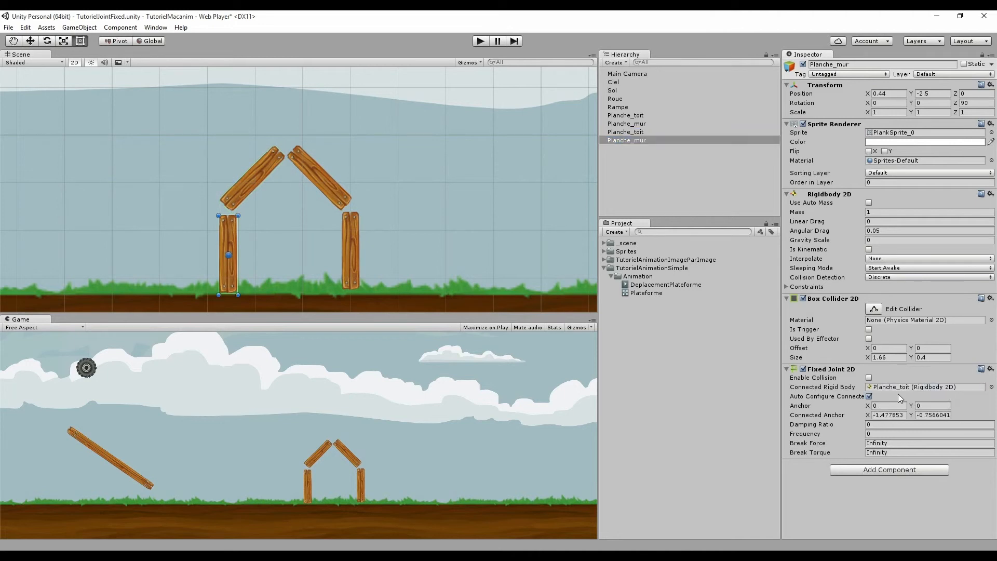
pyautogui.click(868, 396)
# Step: Place the anchor on the left wall's upper inner corner, about 0.83, -0.2, the connected anchor at about -0.74, -0.11, and the wall at 0.33, -2.37
pyautogui.moveTo(229, 257); pyautogui.dragTo(238, 216)
pyautogui.hotkey('ctrl', 'z')
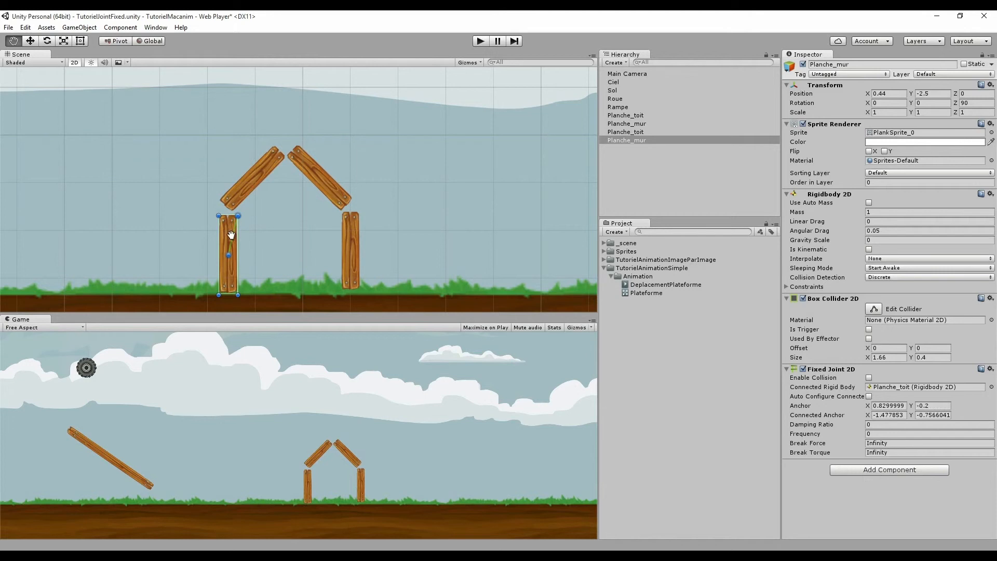
pyautogui.moveTo(229, 254); pyautogui.dragTo(218, 227)
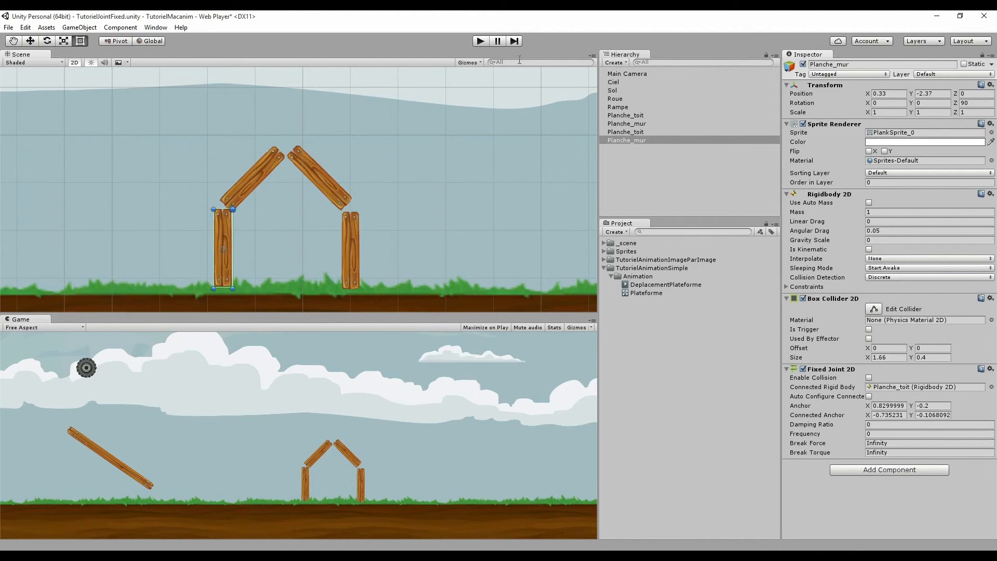
# Step: Run the scene to test the fully jointed house against the rolling wheel, and stop the run
pyautogui.click(480, 41)
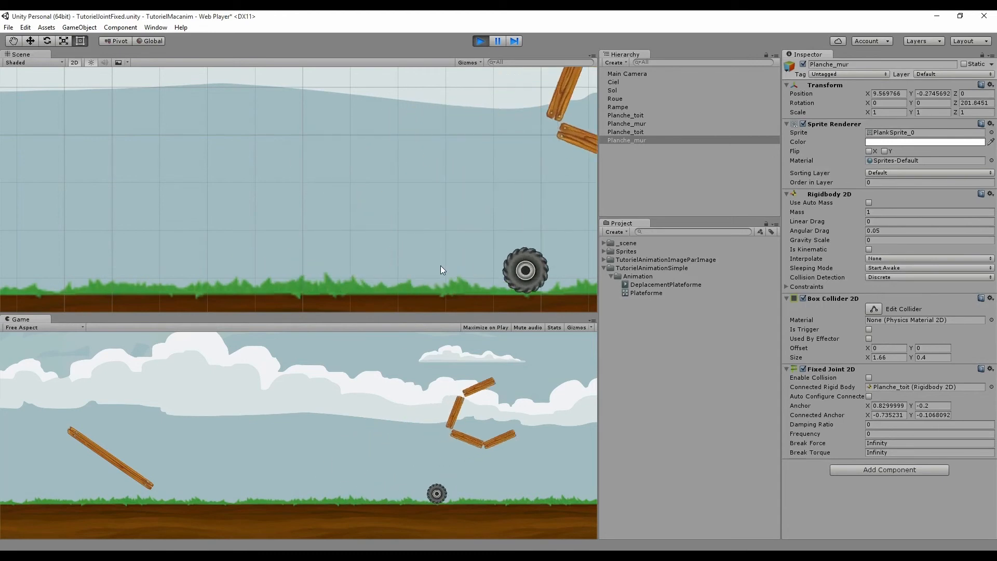
pyautogui.click(479, 41)
# Step: Set the break force of the right roof plank's Fixed Joint 2D to 100
pyautogui.click(242, 185)
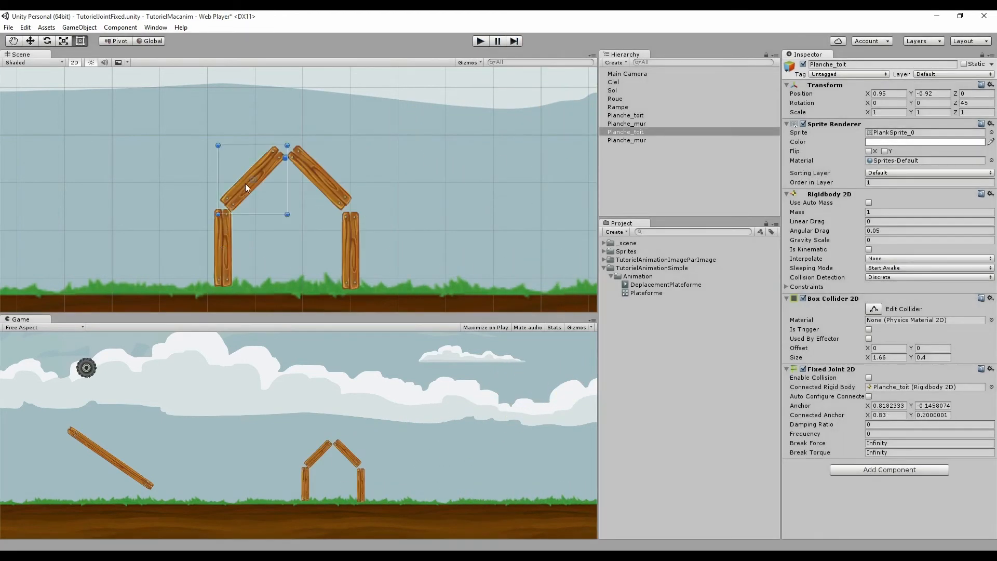
pyautogui.click(315, 180)
pyautogui.press('q')
pyautogui.scroll(-1, 273, 251)
pyautogui.scroll(-3, 274, 252)
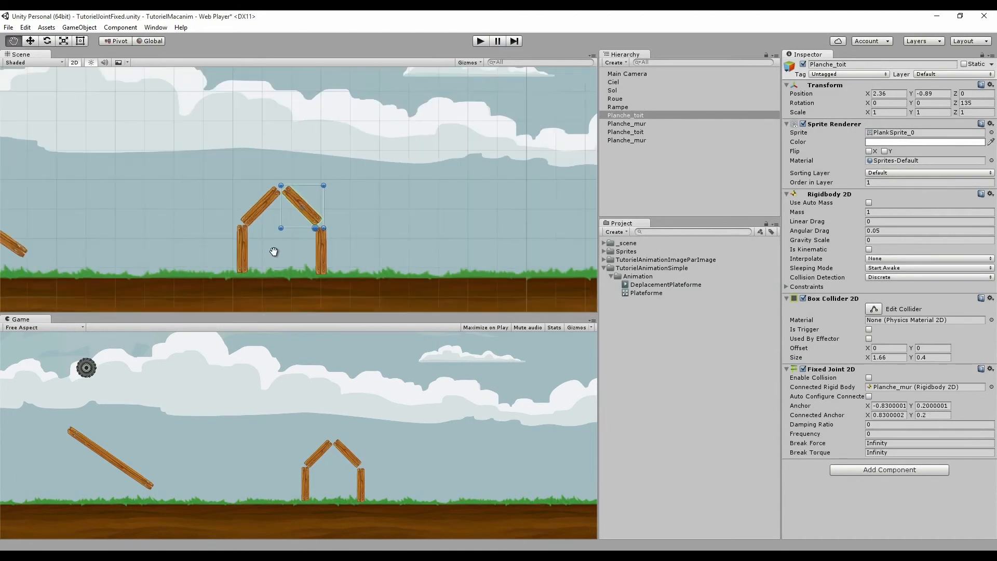
pyautogui.press('t')
pyautogui.moveTo(166, 216); pyautogui.dragTo(220, 225, button='middle')
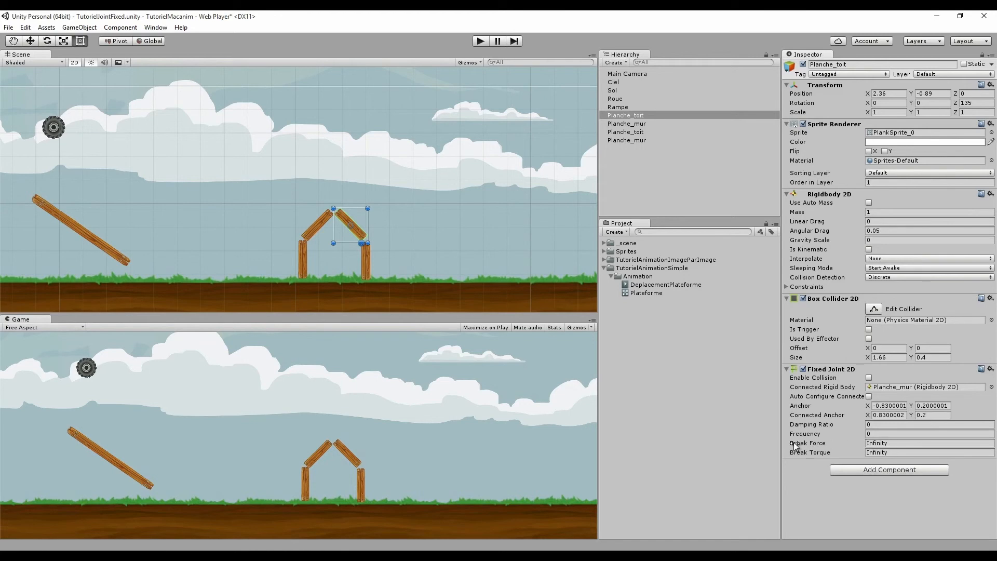
pyautogui.click(894, 444)
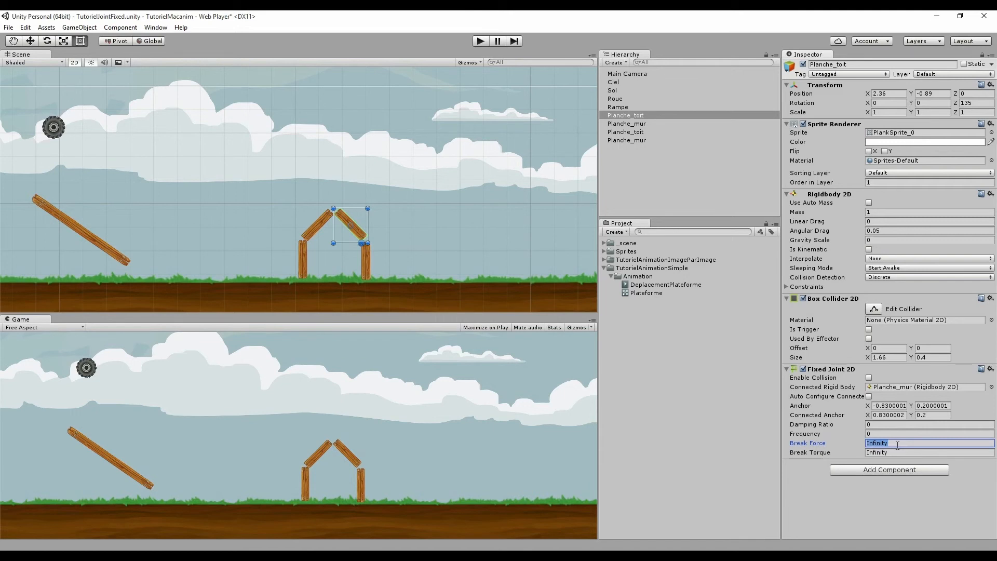
pyautogui.write('100')
# Step: Set the break force of the left roof plank's Fixed Joint 2D to 100
pyautogui.click(365, 258)
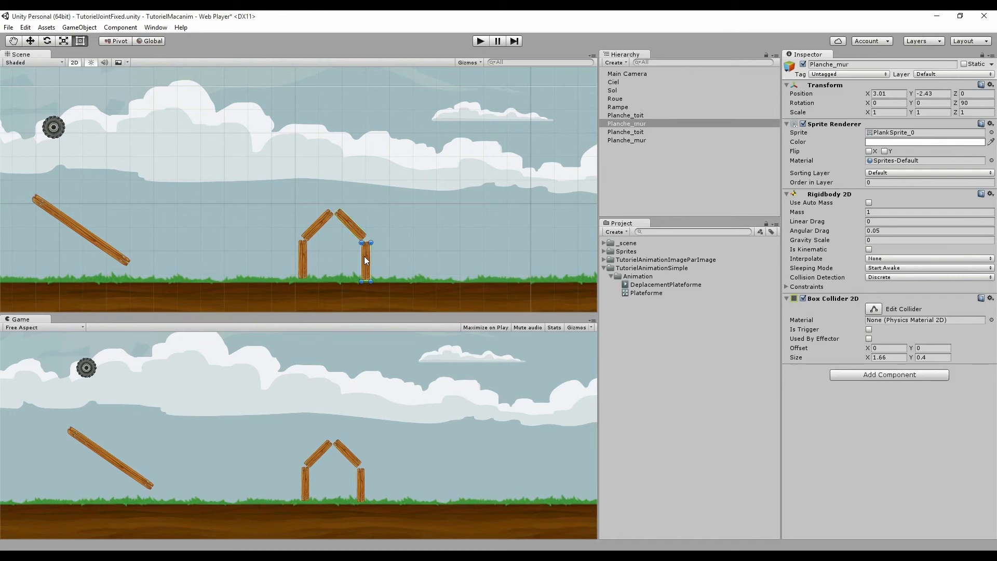
pyautogui.click(320, 218)
pyautogui.click(899, 444)
pyautogui.hotkey('ctrl', 'a')
pyautogui.write('100')
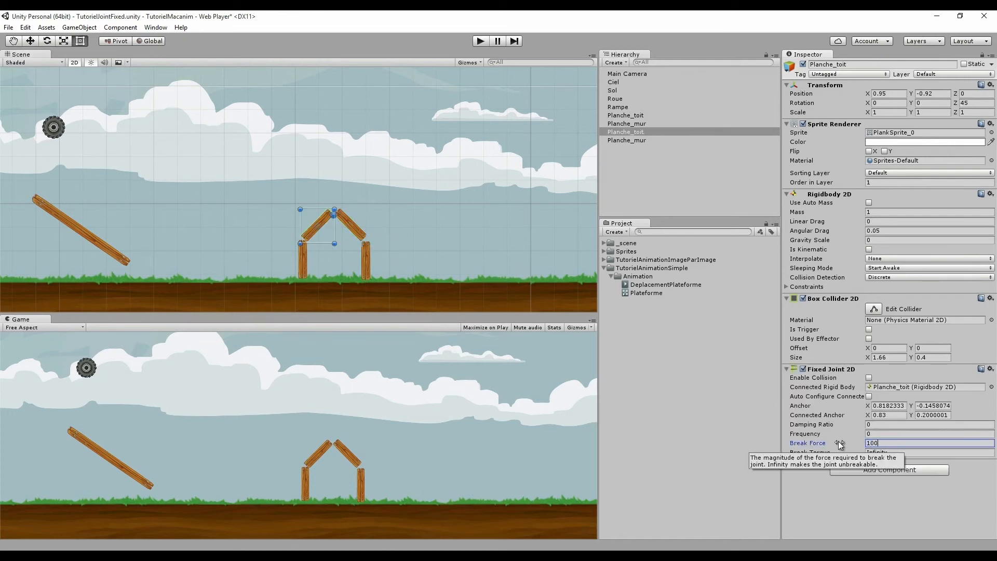
# Step: Set the break force of the left wall plank's Fixed Joint 2D to 100
pyautogui.click(301, 259)
pyautogui.click(898, 442)
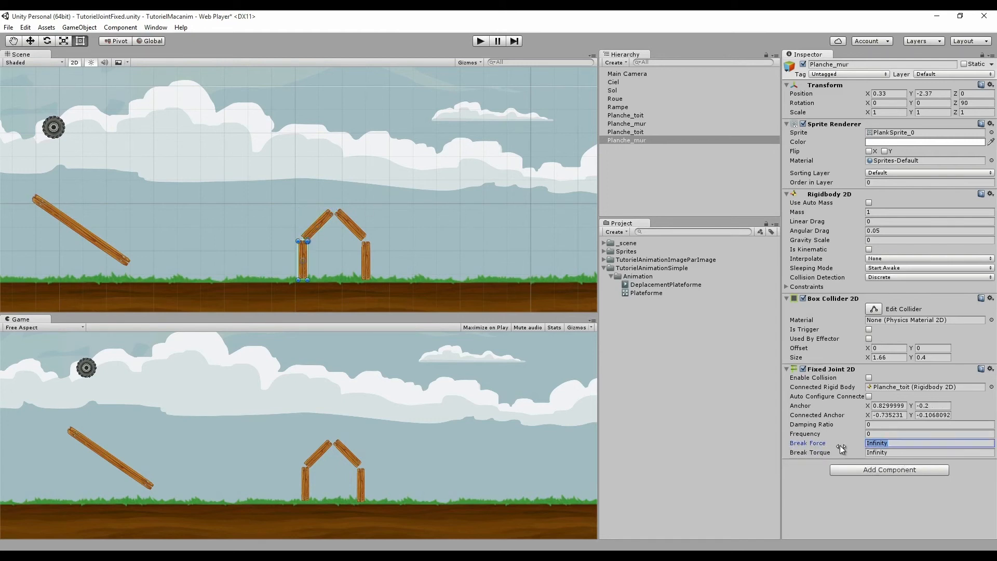
pyautogui.write('100')
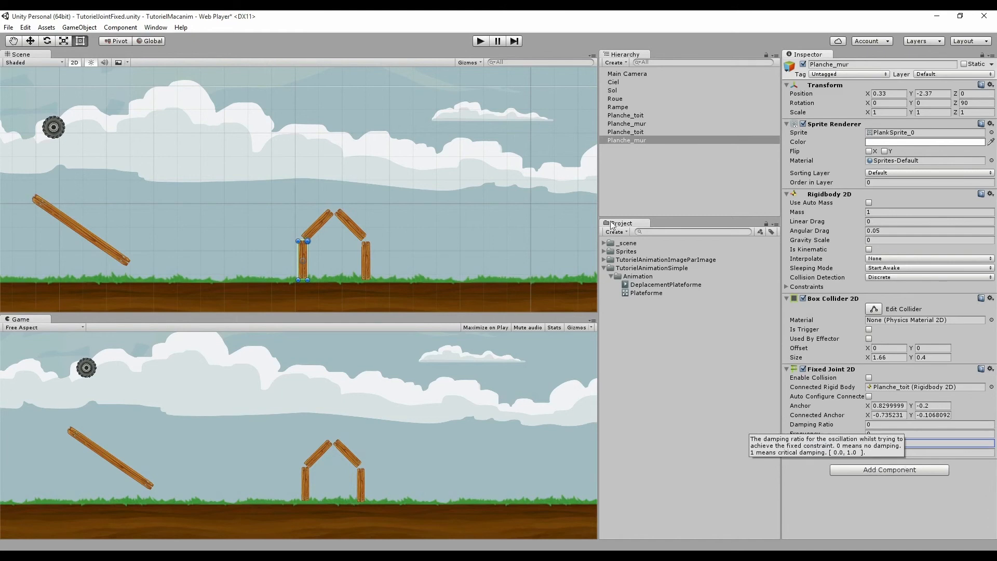
# Step: Run the scene to test the breakable joints against the rolling wheel, and stop the run
pyautogui.click(481, 41)
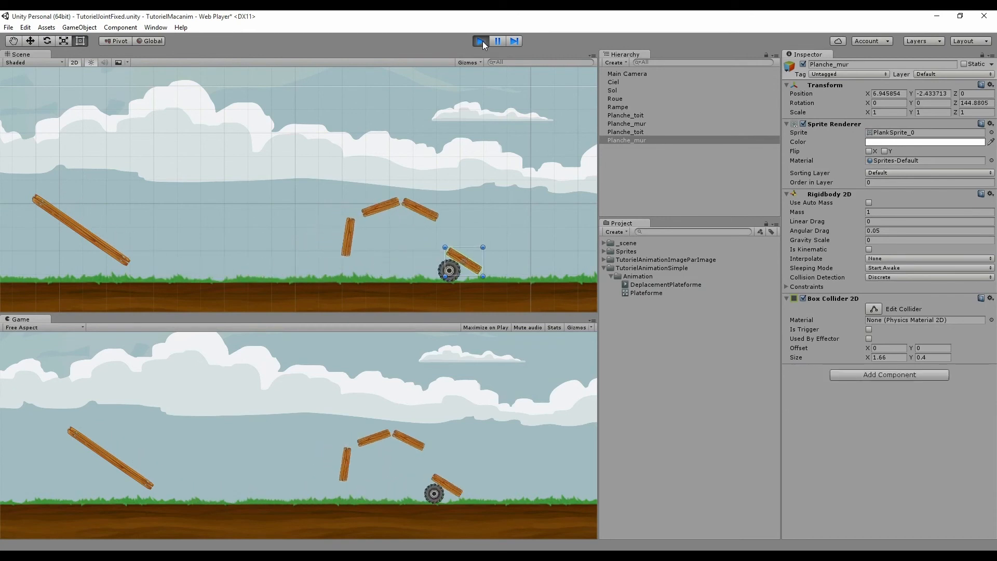
pyautogui.click(481, 41)
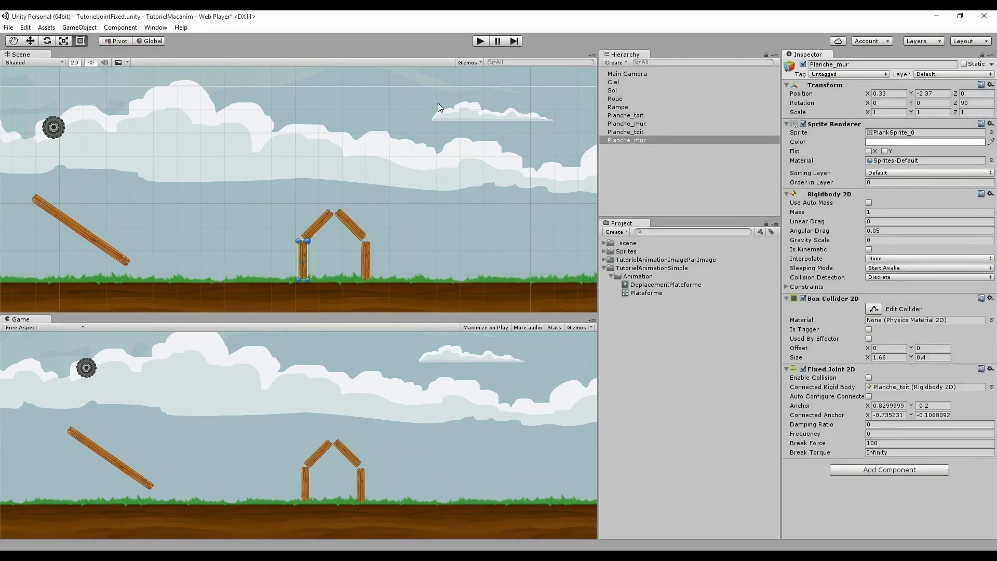
# Step: Set the Rigidbody 2D gravity scale of all four house planks to 1
pyautogui.click(352, 228)
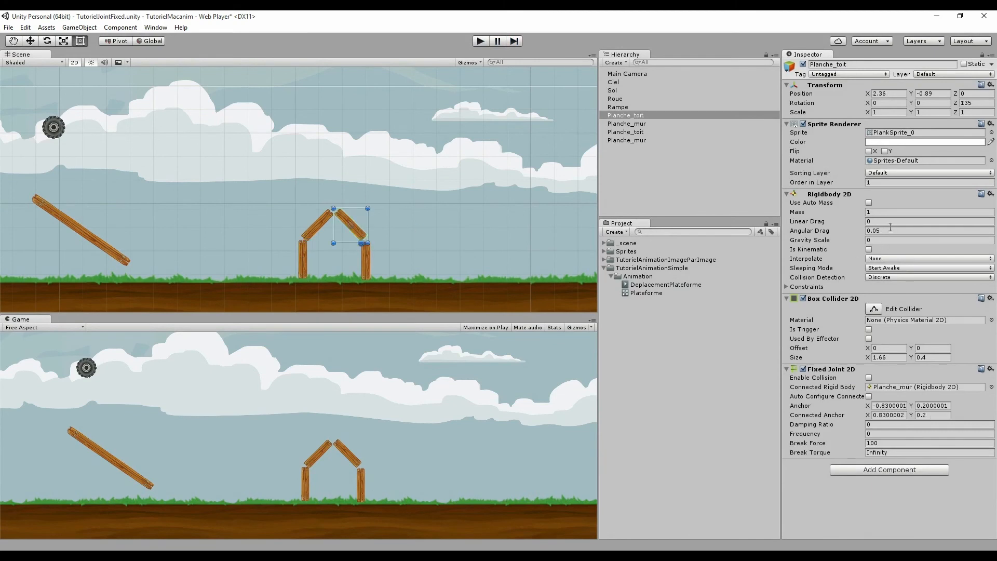
pyautogui.click(887, 242)
pyautogui.write('1')
pyautogui.click(367, 264)
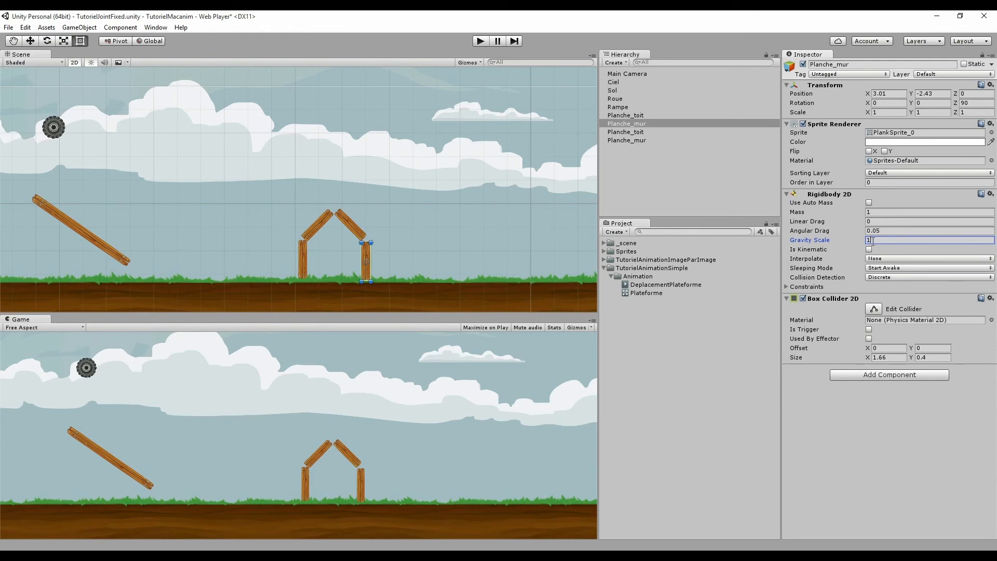
pyautogui.click(356, 231)
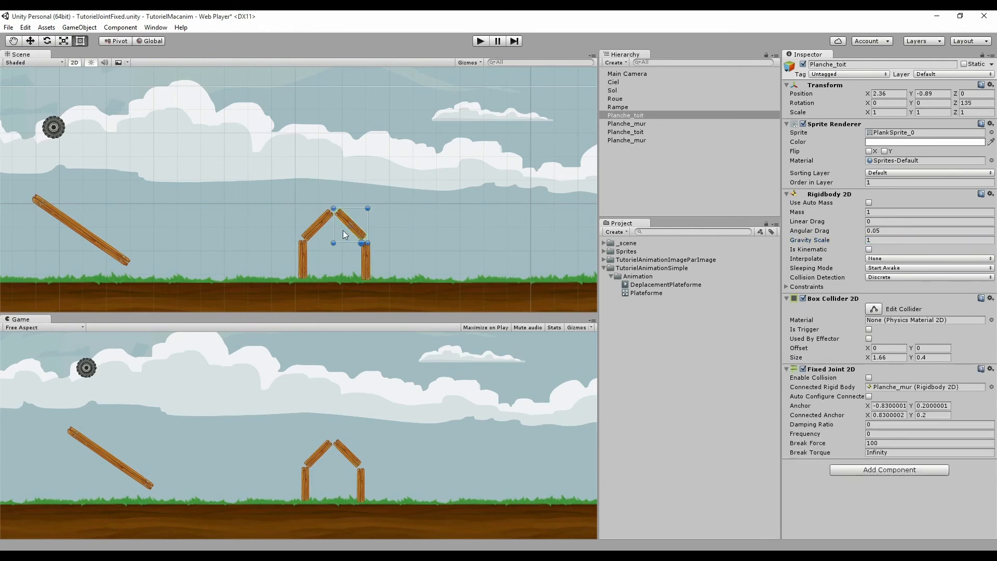
pyautogui.click(309, 233)
pyautogui.keyDown('shift'); pyautogui.click(301, 260); pyautogui.keyUp('shift')
pyautogui.keyDown('shift'); pyautogui.click(366, 258); pyautogui.keyUp('shift')
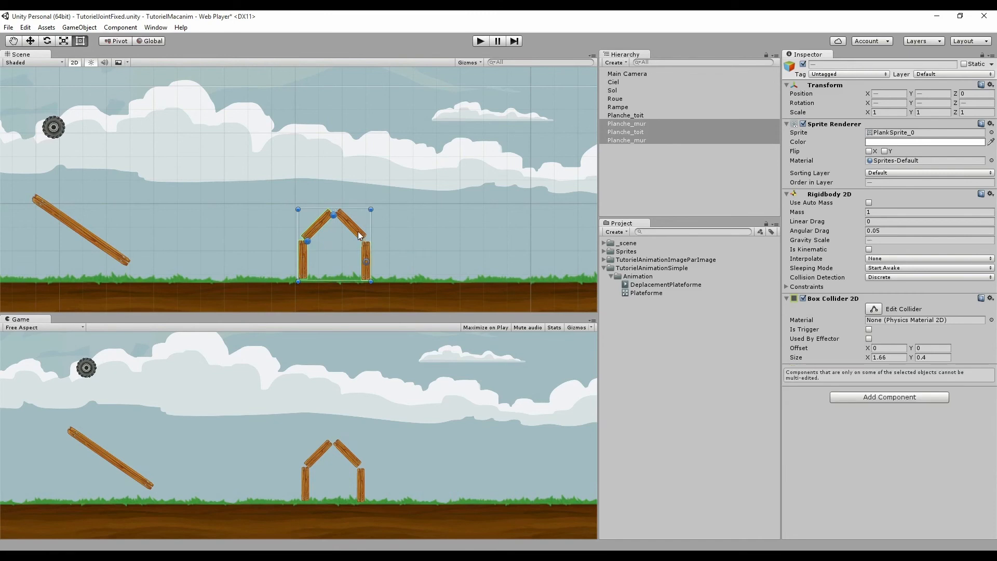
pyautogui.keyDown('shift'); pyautogui.click(359, 233); pyautogui.keyUp('shift')
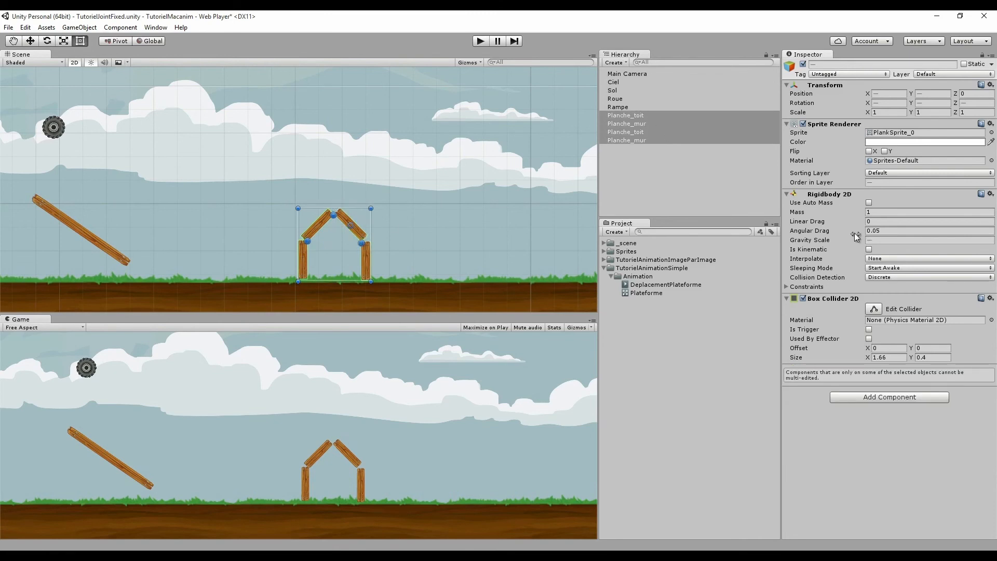
pyautogui.click(877, 239)
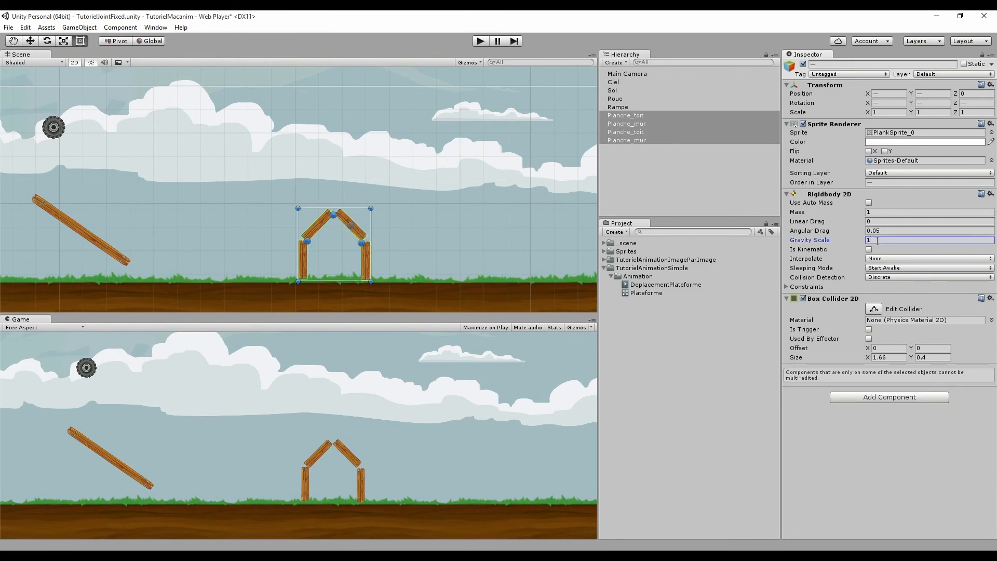
# Step: Run the scene to test the house with gravity applied to its planks, and stop the run
pyautogui.click(479, 44)
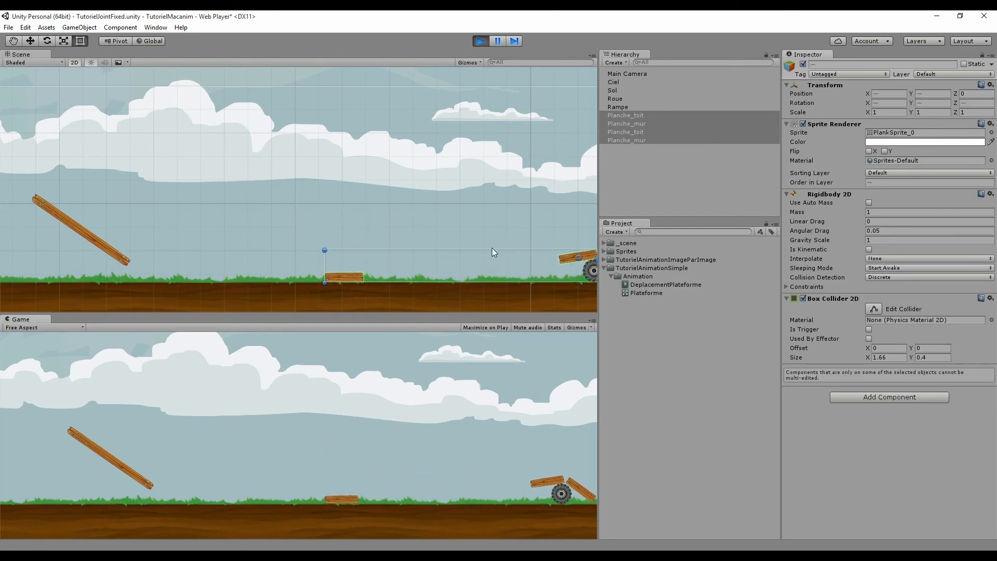
pyautogui.click(480, 41)
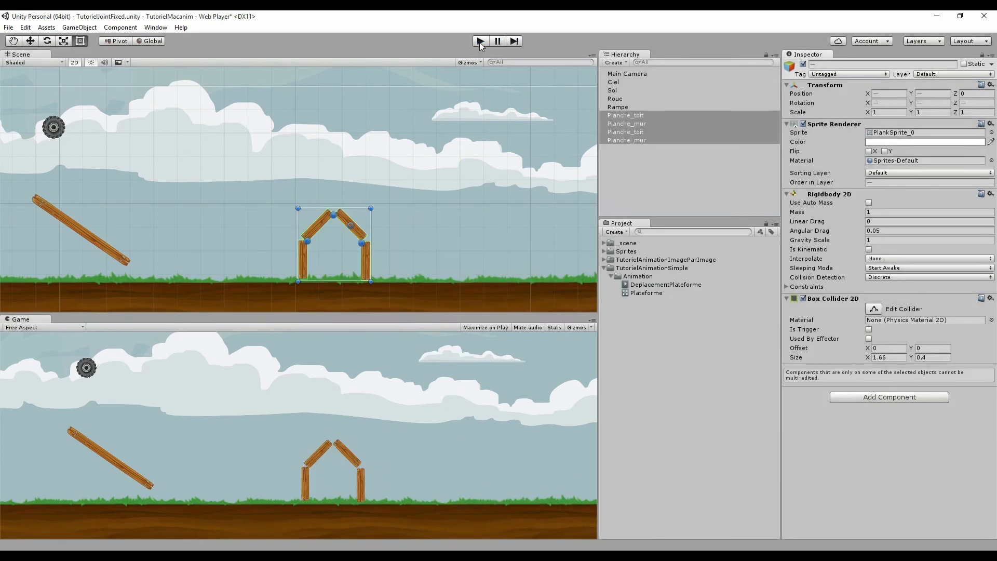
# Step: Move the wheel above the roof peak, to 1.64, 2.71, and run the scene briefly to test the drop onto the house
pyautogui.click(54, 126)
pyautogui.moveTo(54, 125); pyautogui.dragTo(340, 137)
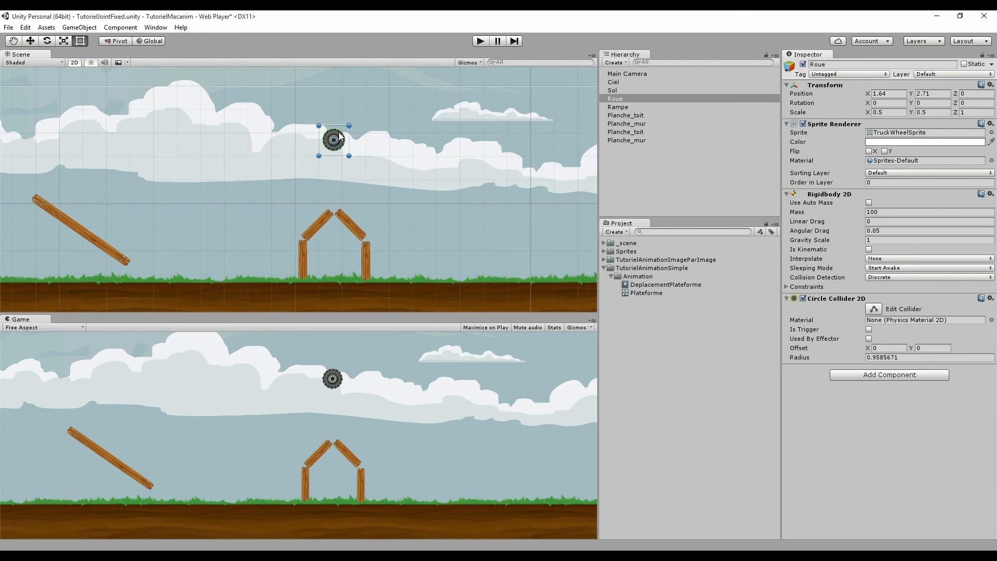
pyautogui.click(481, 42)
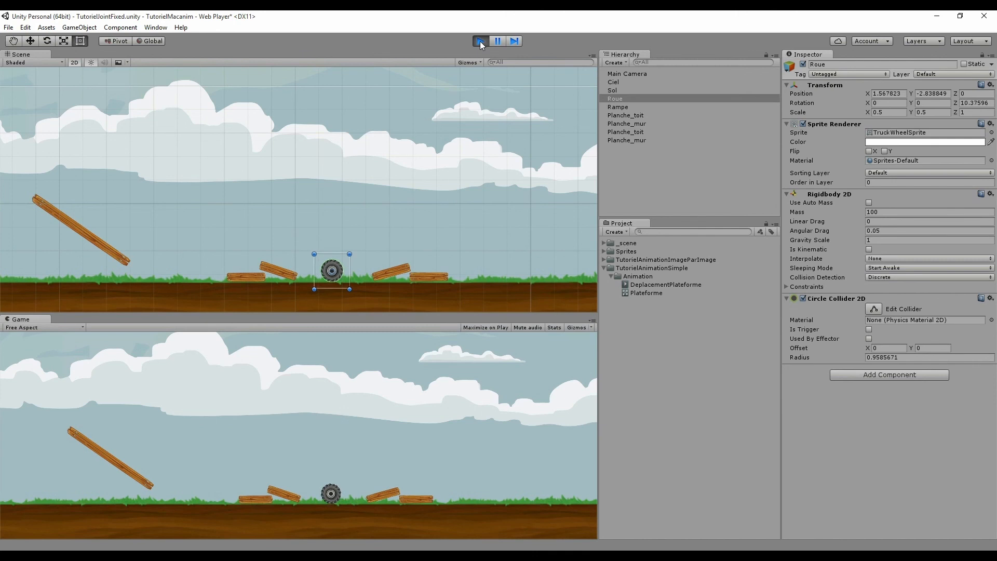
pyautogui.click(481, 43)
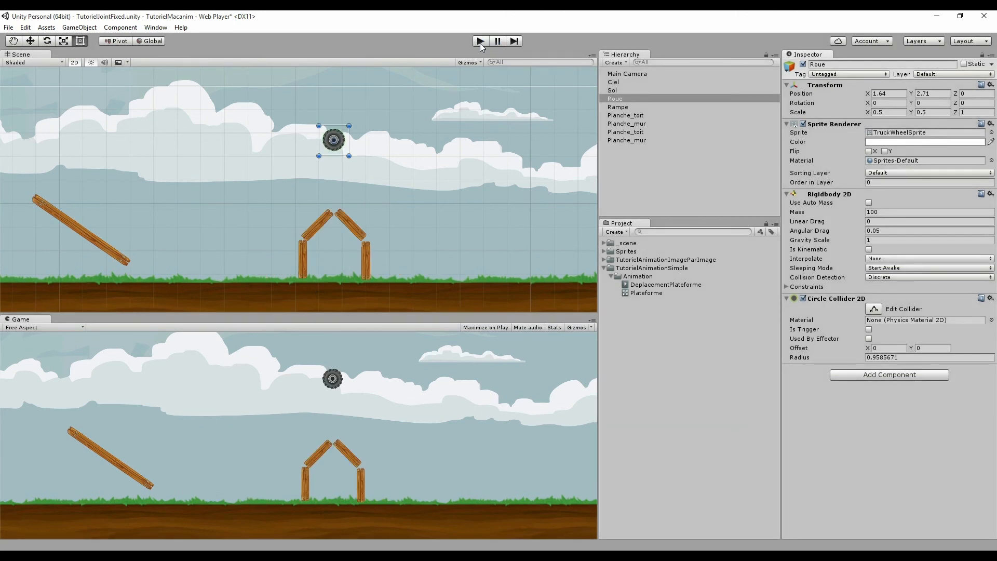
# Step: Move the wheel to -2.96, 2.33 and place the ramp beneath it at -2.8, 1.11, sloping down toward the house roof
pyautogui.moveTo(340, 138); pyautogui.dragTo(231, 147)
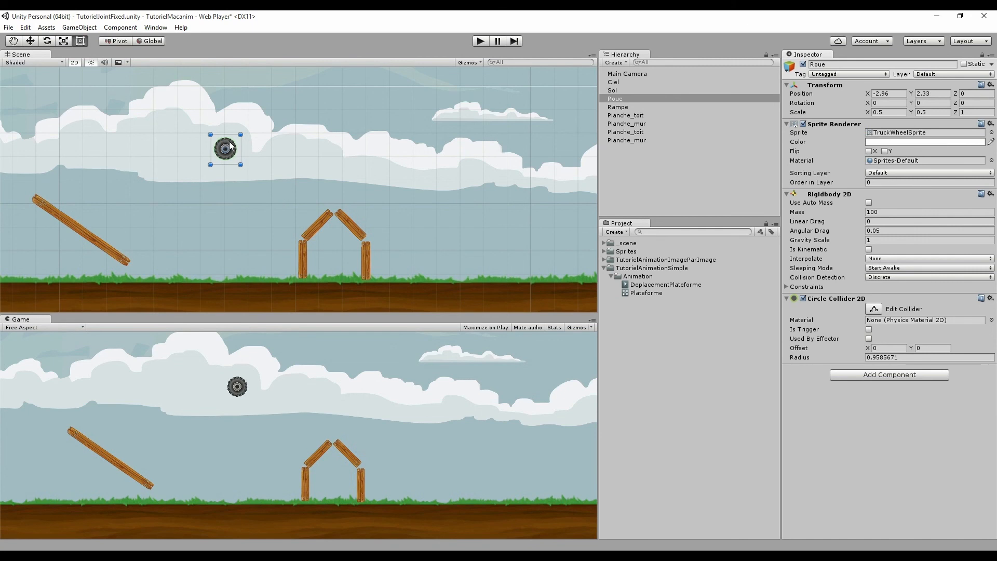
pyautogui.click(86, 232)
pyautogui.moveTo(69, 223); pyautogui.dragTo(218, 170)
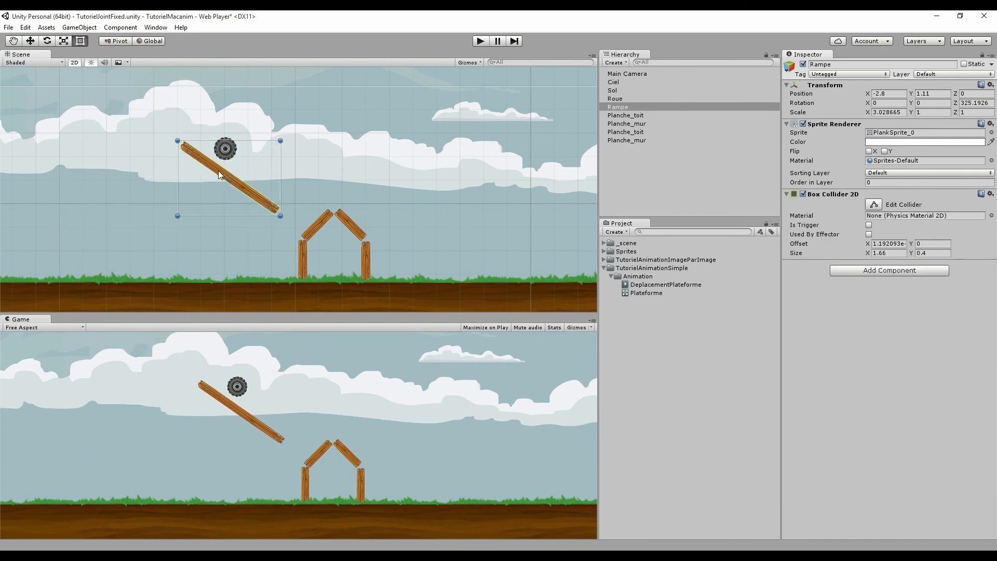
# Step: Run the scene to test the wheel rolling off the raised ramp onto the house, and stop the run
pyautogui.click(480, 41)
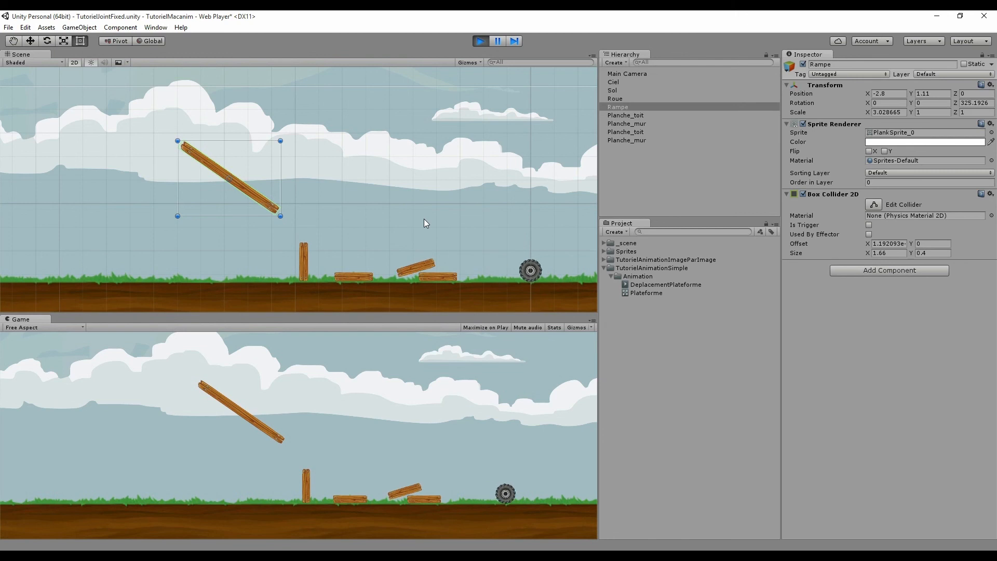
pyautogui.click(478, 42)
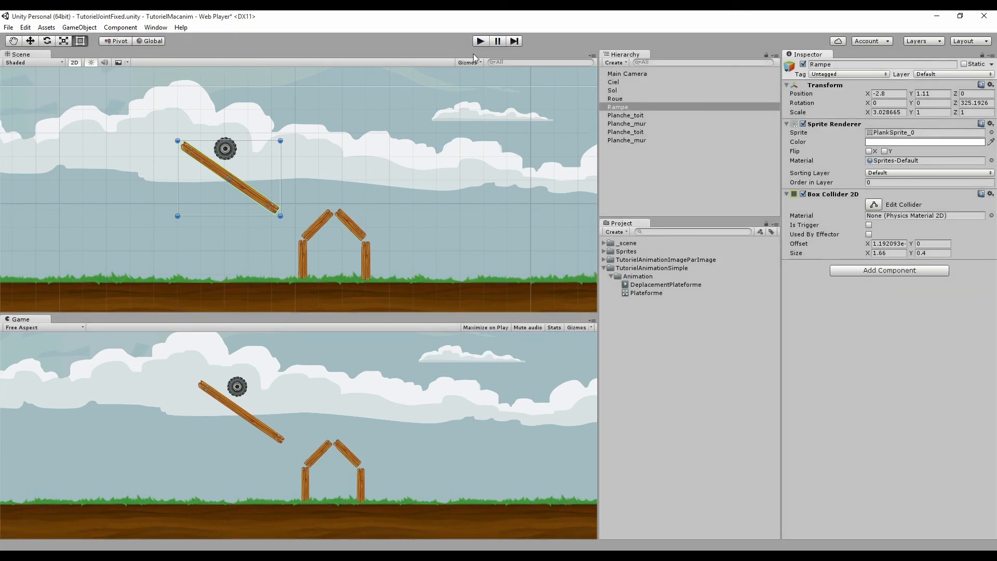